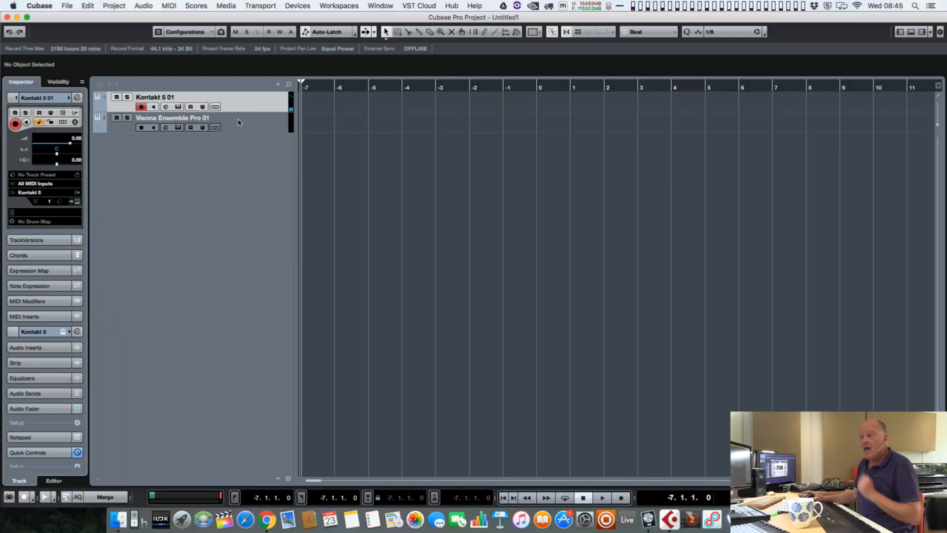
- Connect the Vienna Ensemble Pro 01 track's instrument to the FX server instance on SS-PC and close the plug-in window
{"action": "left_click", "coordinate": [237, 121]}
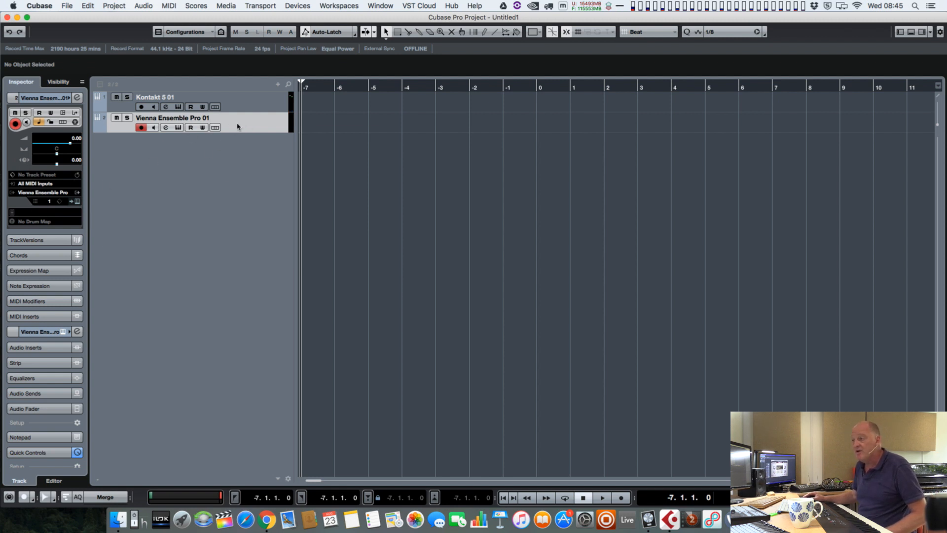
{"action": "left_click", "coordinate": [76, 201]}
{"action": "left_click_drag", "start_coordinate": [398, 97], "coordinate": [385, 88]}
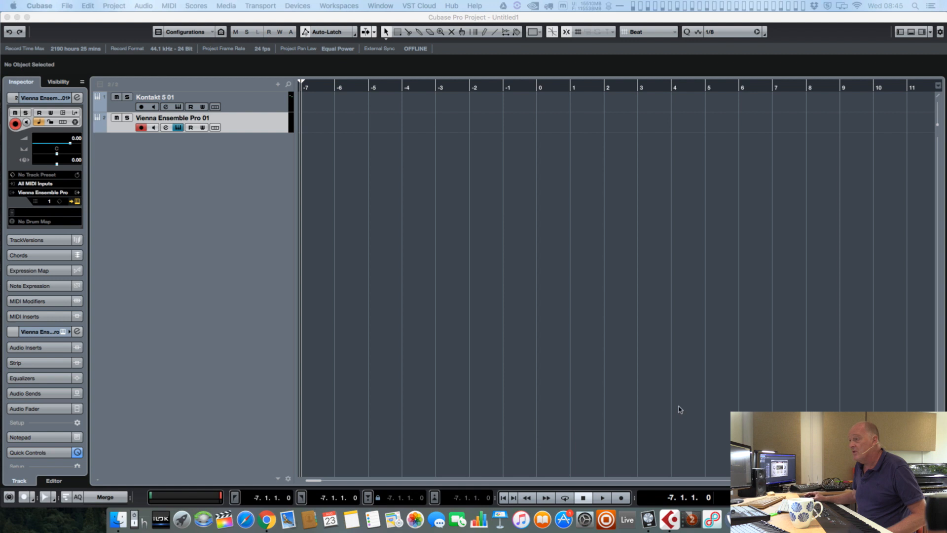
{"action": "left_click", "coordinate": [76, 202]}
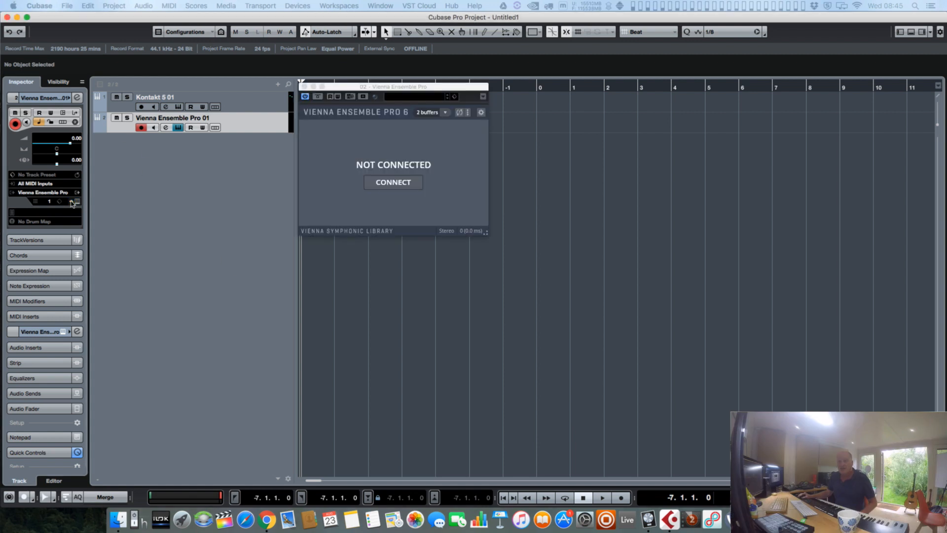
{"action": "left_click", "coordinate": [76, 201]}
{"action": "left_click", "coordinate": [76, 202]}
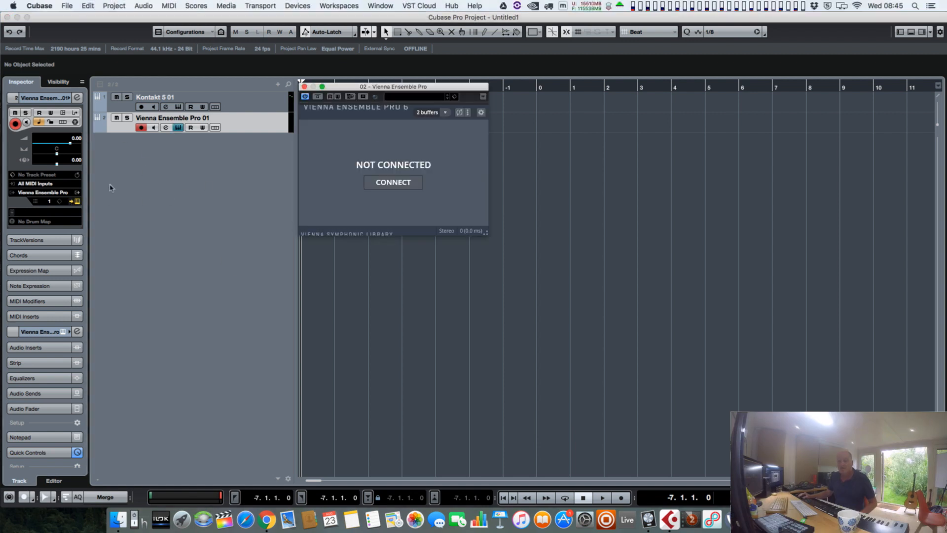
{"action": "left_click", "coordinate": [388, 182]}
{"action": "double_click", "coordinate": [326, 154]}
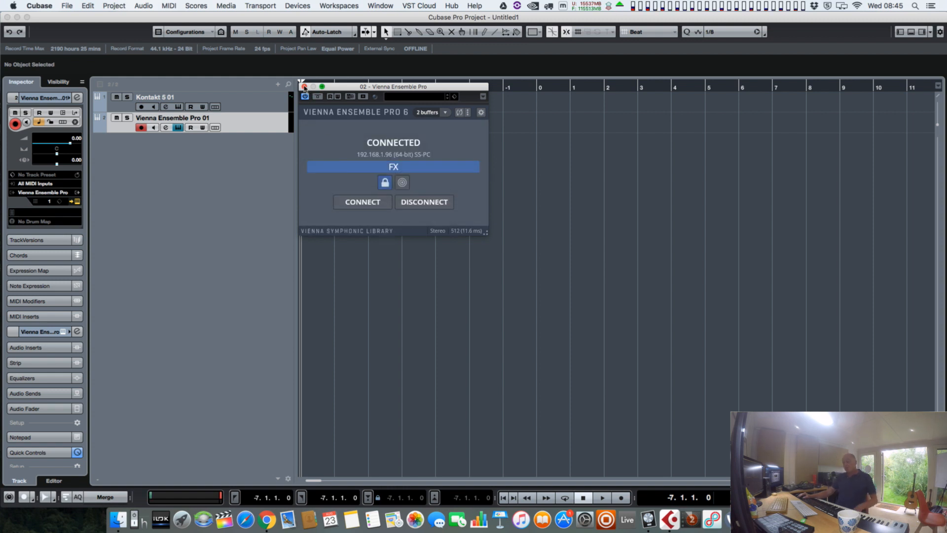
{"action": "left_click", "coordinate": [304, 87]}
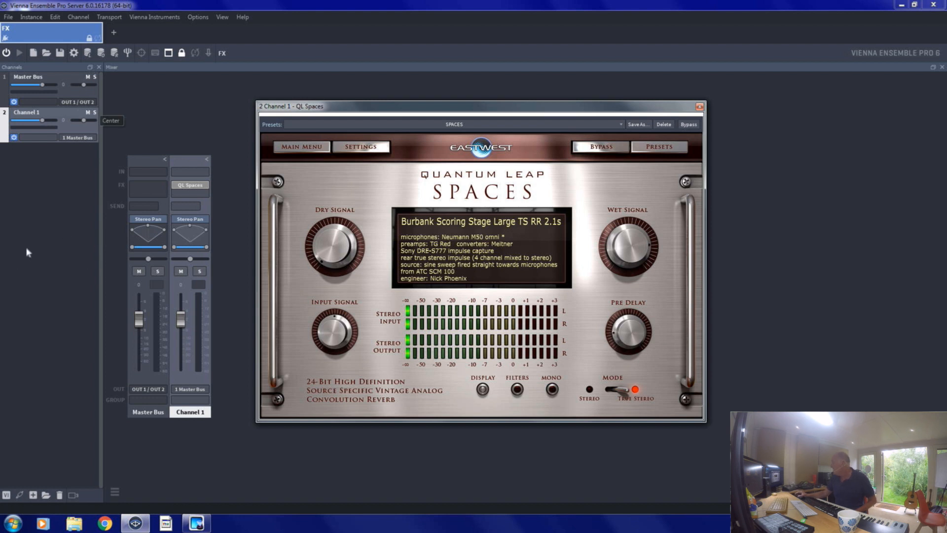
- In Vienna Ensemble Pro Server, turn down the dry signal of Channel 1's QL Spaces and set its wet signal to 0.0 dBFS
{"action": "right_click", "coordinate": [58, 170]}
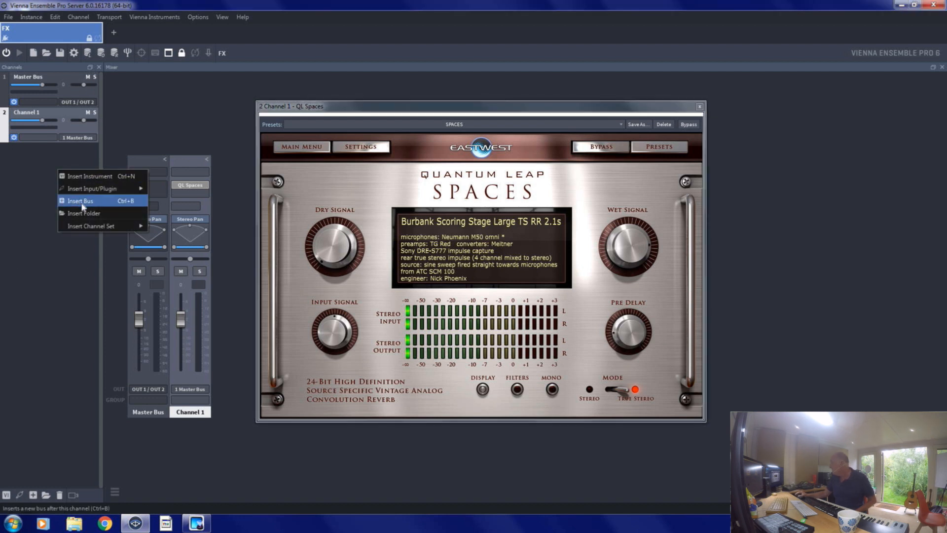
{"action": "left_click", "coordinate": [42, 176]}
{"action": "mouse_move", "coordinate": [207, 191]}
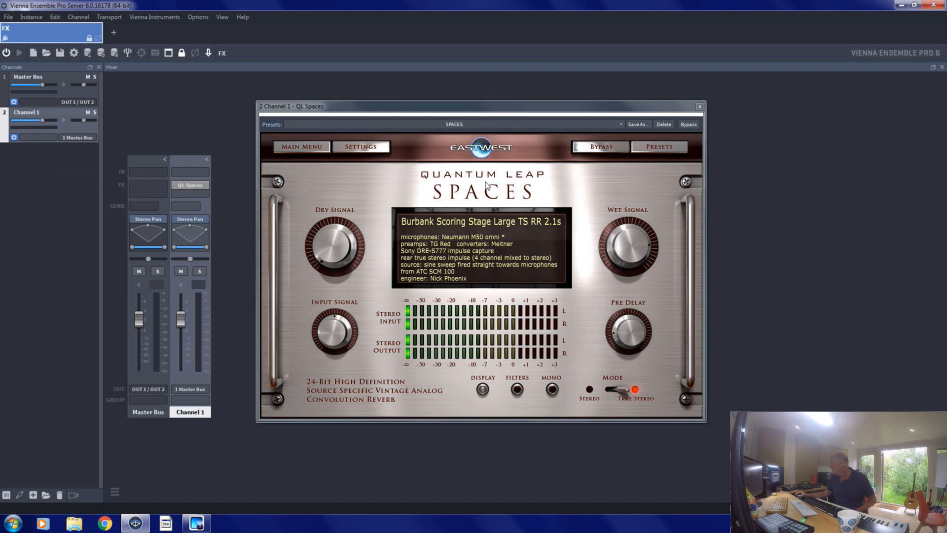
{"action": "left_click", "coordinate": [619, 243]}
{"action": "left_click_drag", "start_coordinate": [338, 228], "coordinate": [329, 492]}
{"action": "left_click_drag", "start_coordinate": [623, 268], "coordinate": [617, 234]}
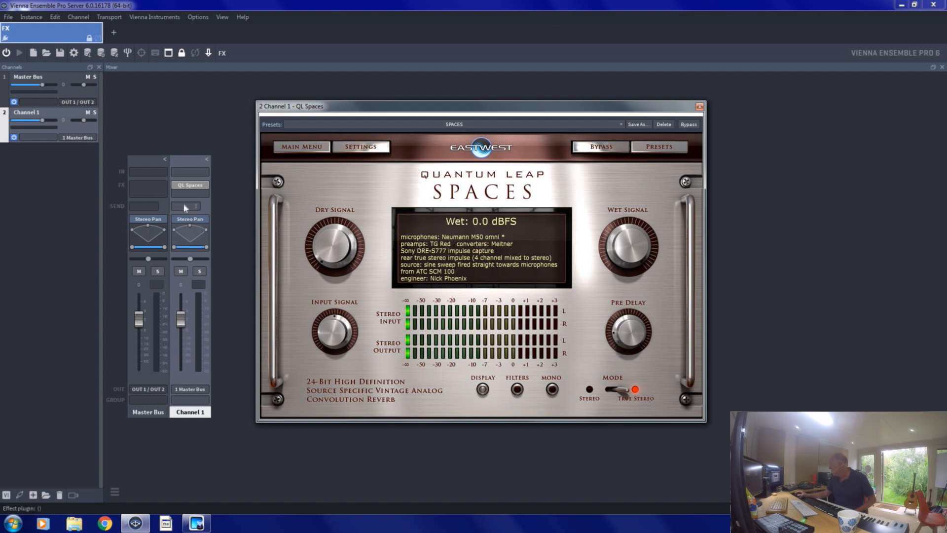
- Set the input of Channel 1, which hosts QL Spaces, to IN 1 / IN 2
{"action": "left_click", "coordinate": [202, 174]}
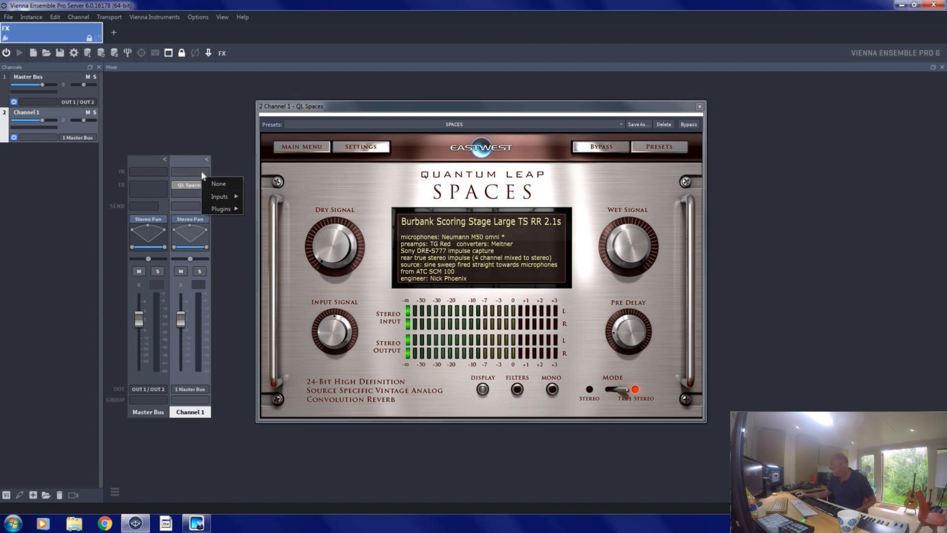
{"action": "mouse_move", "coordinate": [214, 197]}
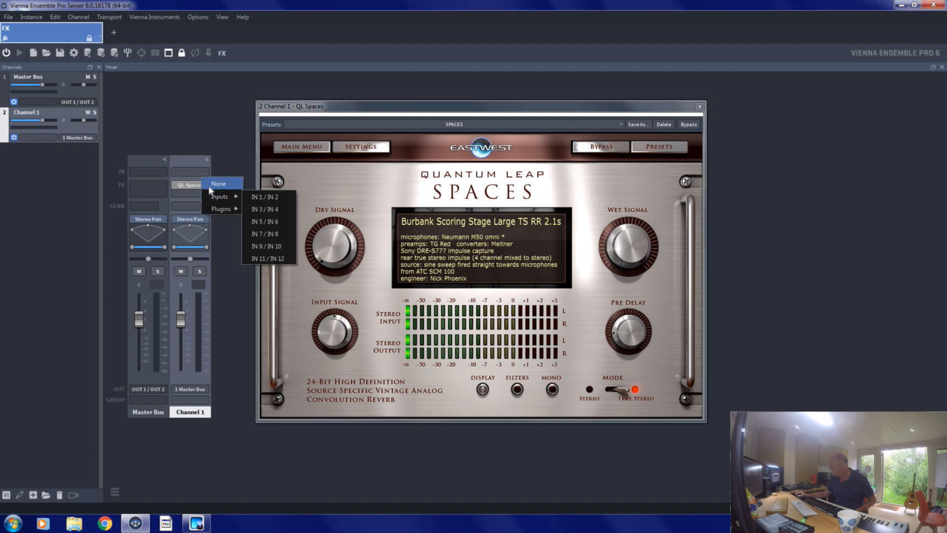
{"action": "left_click", "coordinate": [202, 176]}
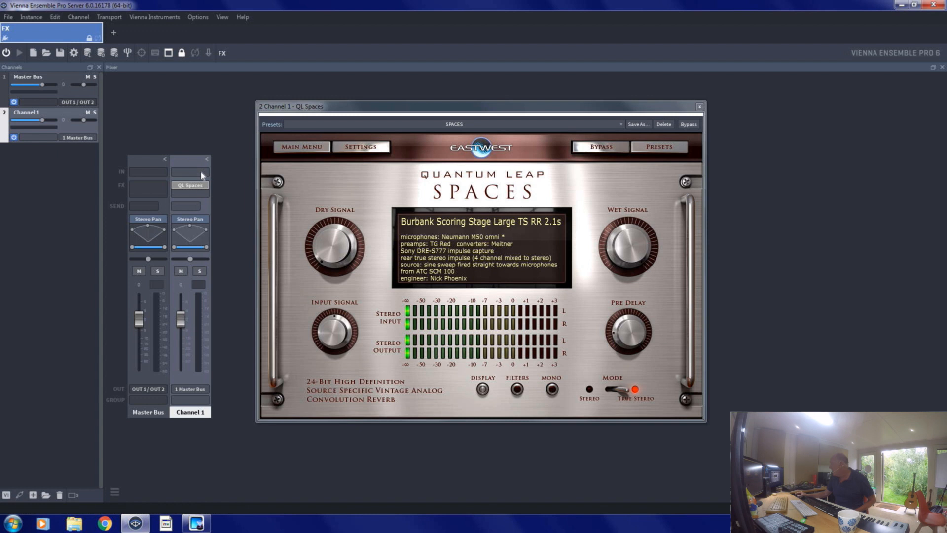
{"action": "left_click", "coordinate": [202, 174]}
{"action": "mouse_move", "coordinate": [207, 196]}
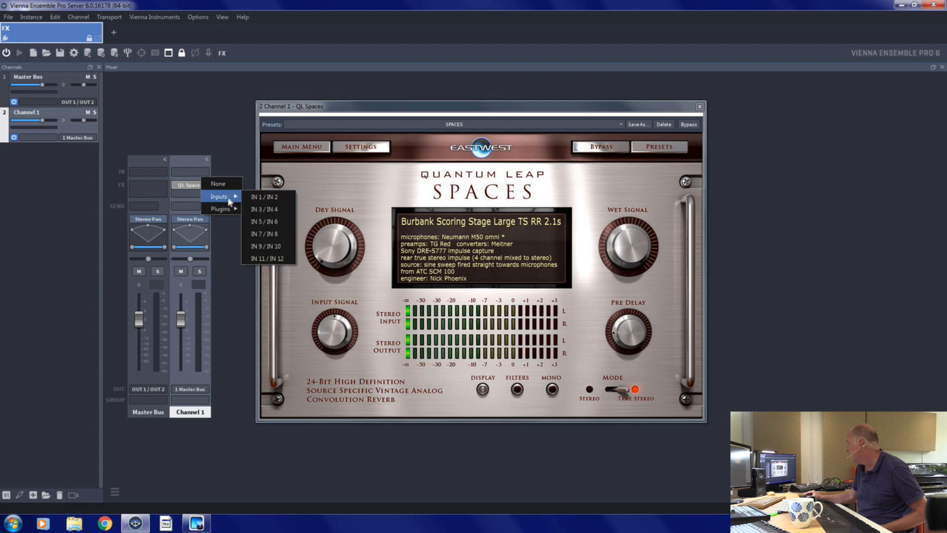
{"action": "left_click", "coordinate": [264, 197]}
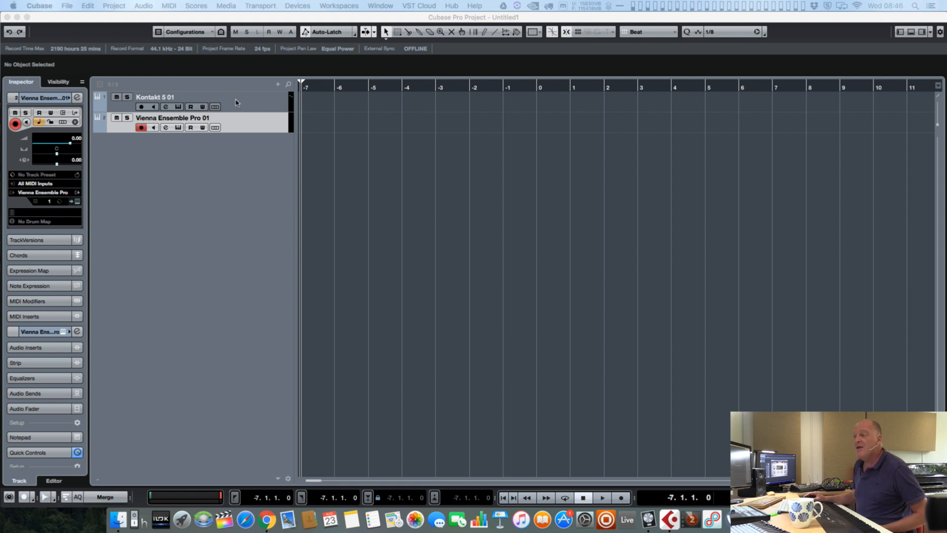
- Switch to Cubase and add an FX channel track named Rev with the Vienna Ensemble Pro Audio Input effect
{"action": "left_click", "coordinate": [176, 157]}
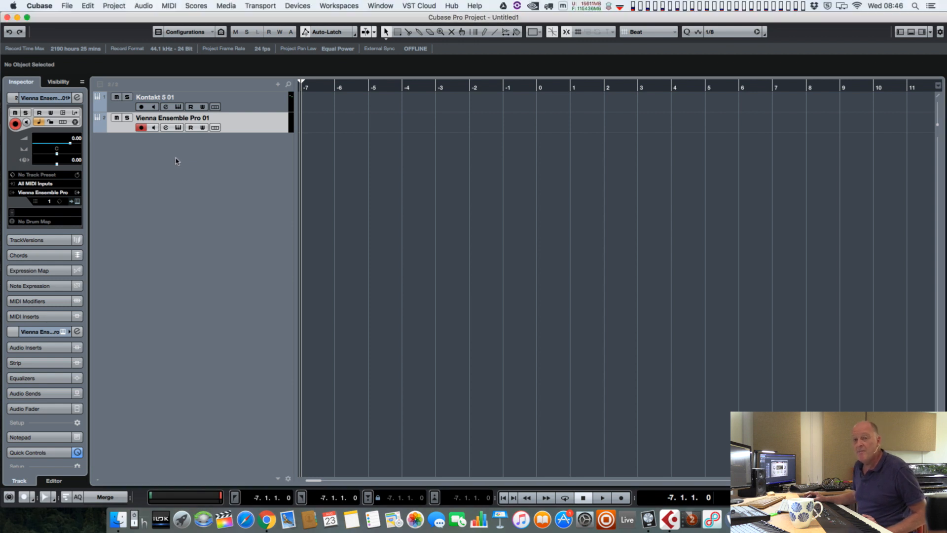
{"action": "right_click", "coordinate": [118, 149]}
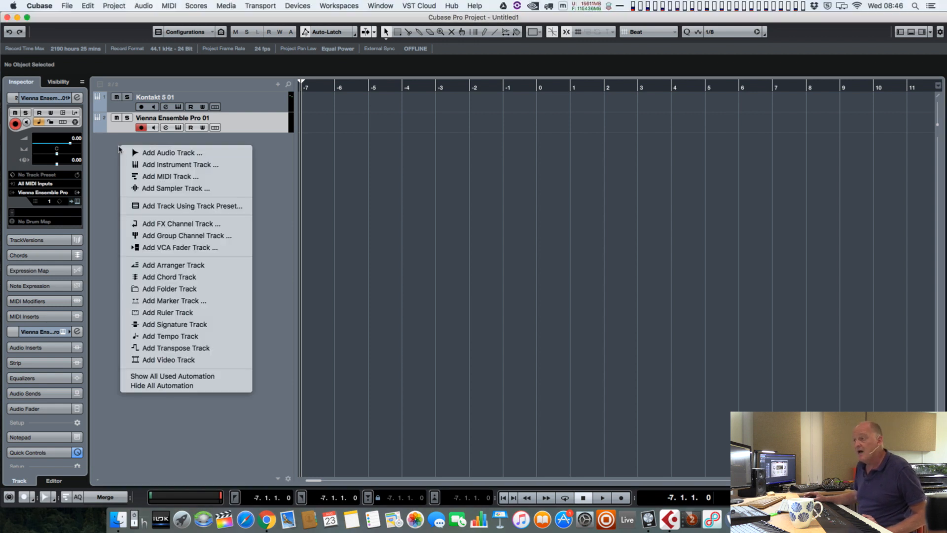
{"action": "left_click", "coordinate": [182, 224]}
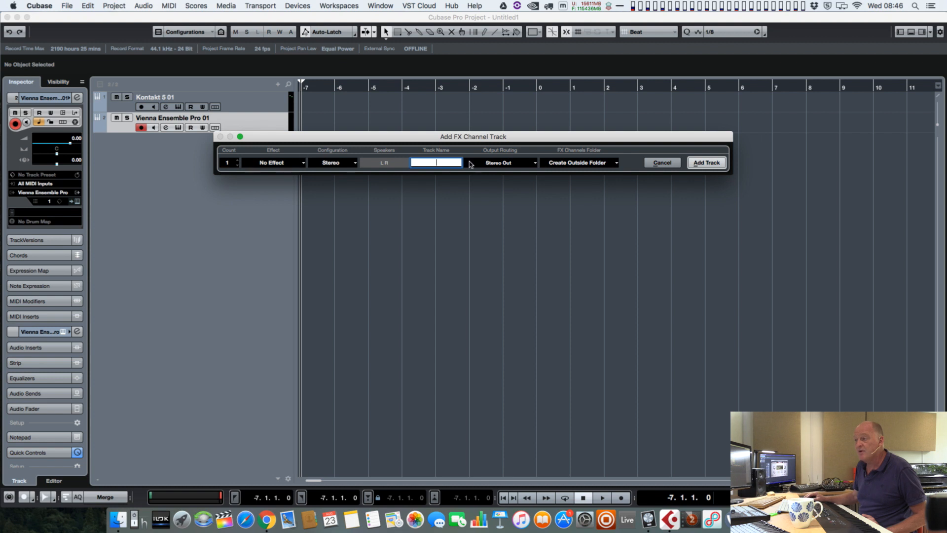
{"action": "type", "text": "Fev"}
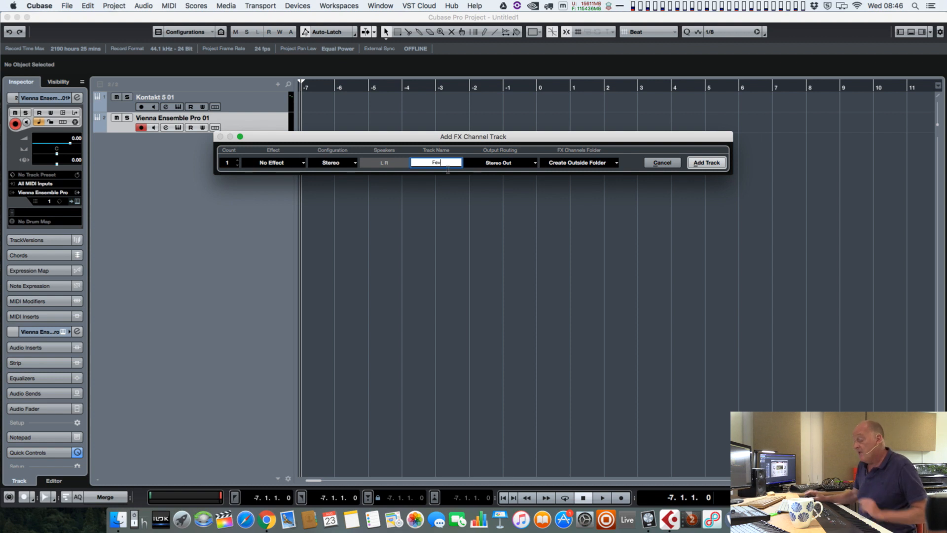
{"action": "key", "text": "BackSpace"}
{"action": "key", "text": "BackSpace"}
{"action": "key", "text": "BackSpace"}
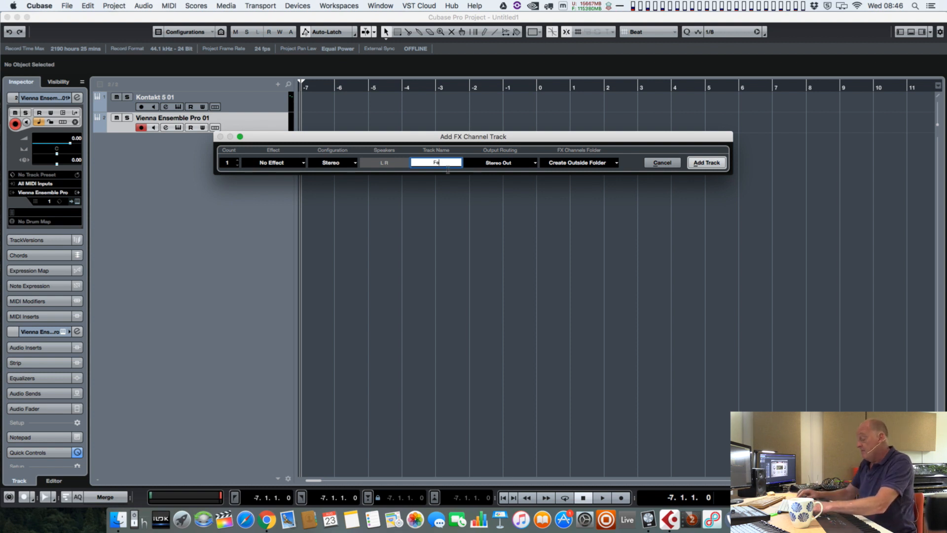
{"action": "type", "text": "Rev"}
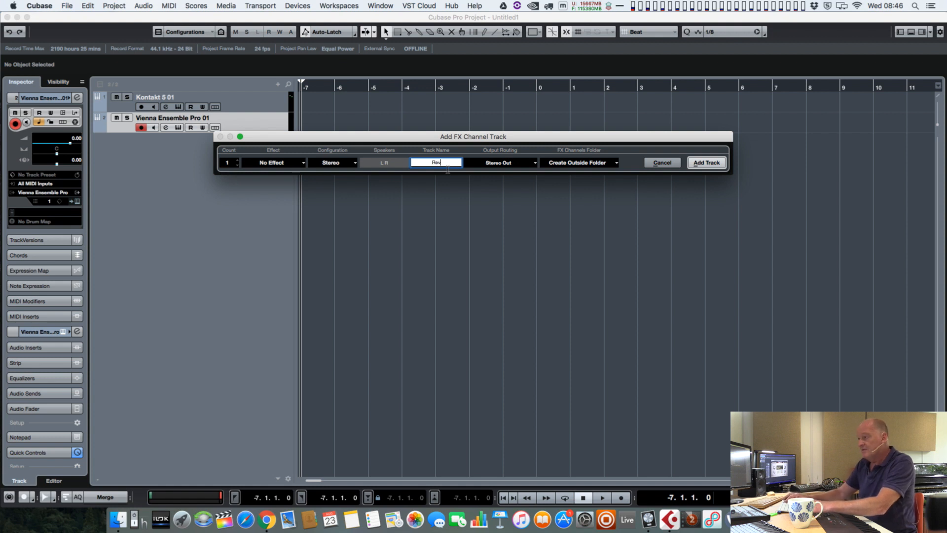
{"action": "left_click", "coordinate": [302, 165]}
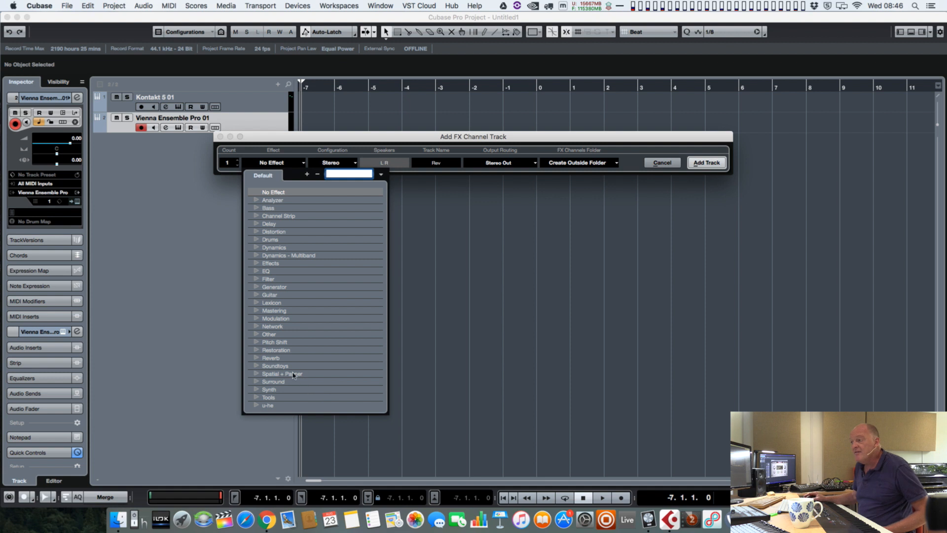
{"action": "scroll", "coordinate": [304, 355], "scroll_direction": "down", "scroll_amount": 10}
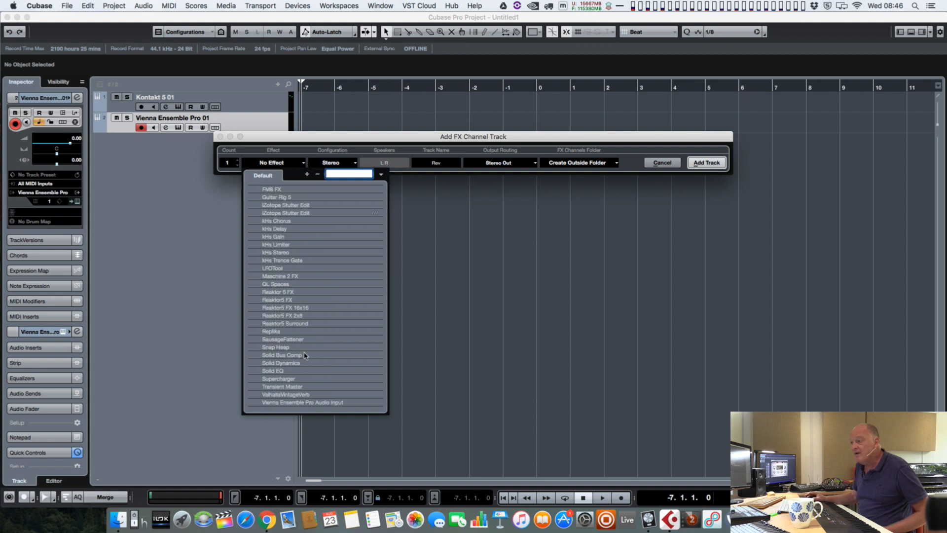
{"action": "left_click", "coordinate": [316, 403]}
{"action": "left_click", "coordinate": [702, 166]}
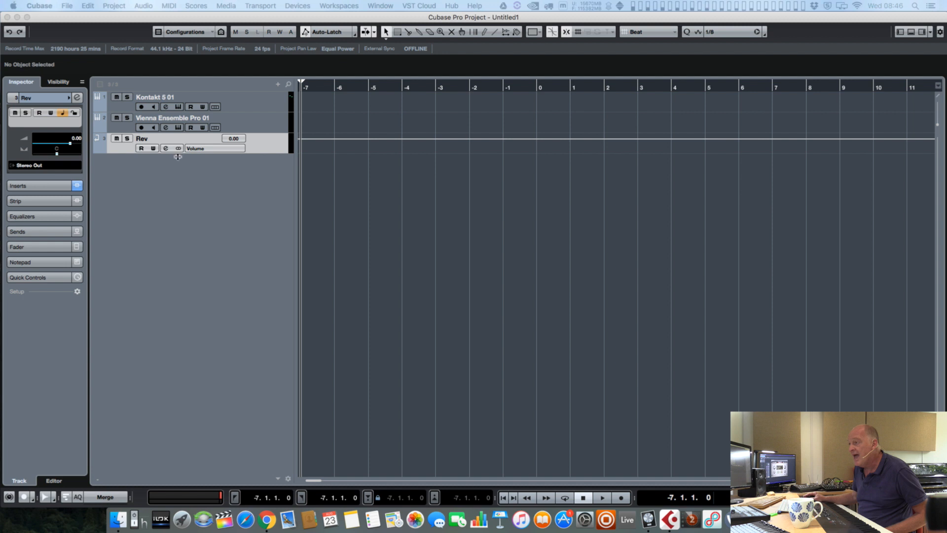
- Show the inserts in the MixConsole and open the Rev channel's Vienna Ensemble Pro Audio Input editor
{"action": "left_click_drag", "start_coordinate": [946, 29], "coordinate": [345, 39]}
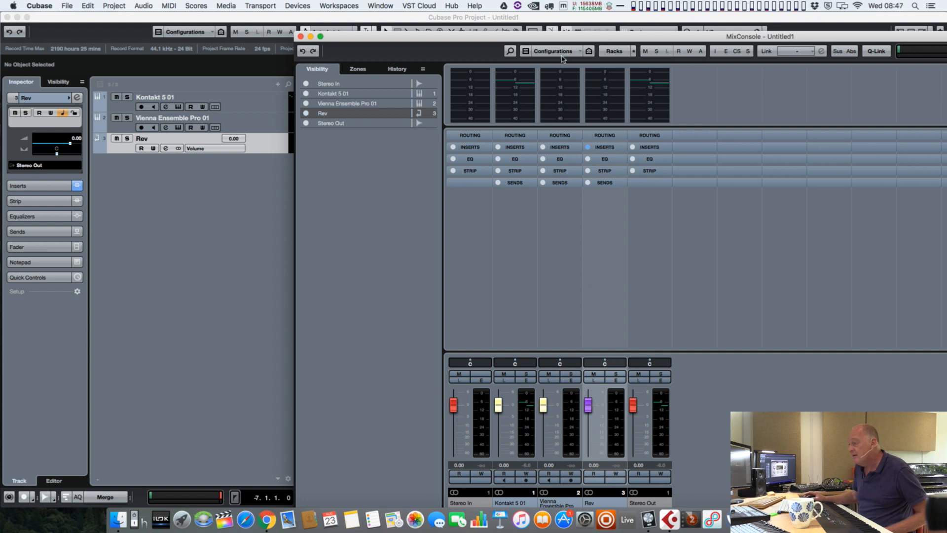
{"action": "left_click_drag", "start_coordinate": [544, 39], "coordinate": [493, 26]}
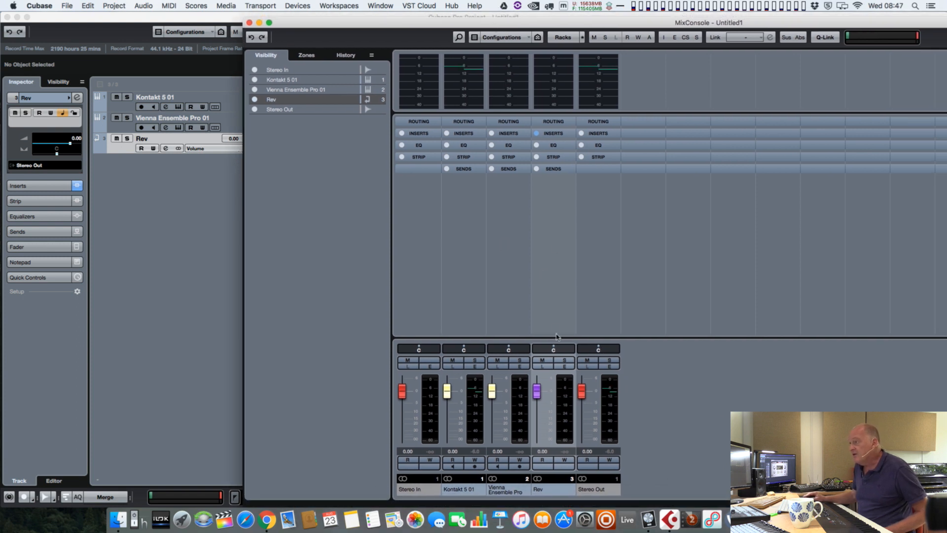
{"action": "left_click", "coordinate": [556, 135]}
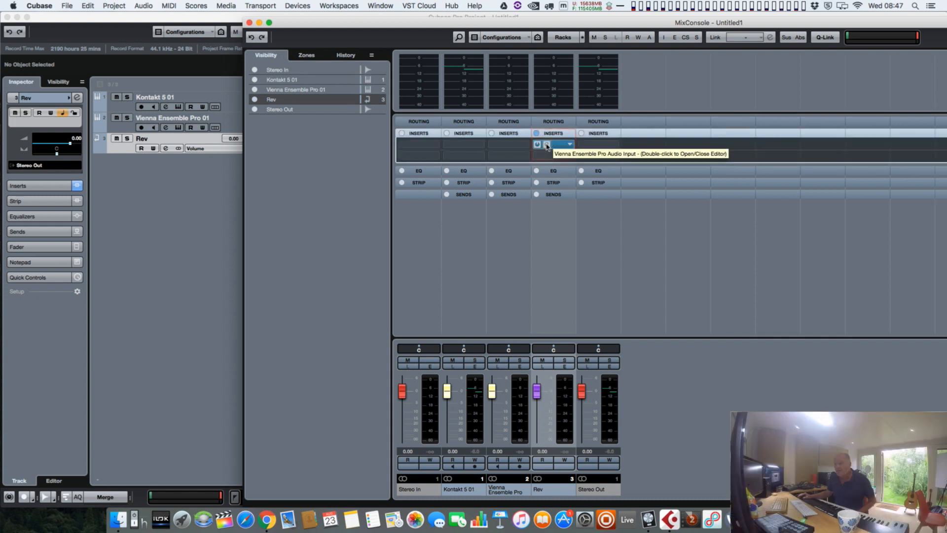
{"action": "left_click", "coordinate": [546, 145]}
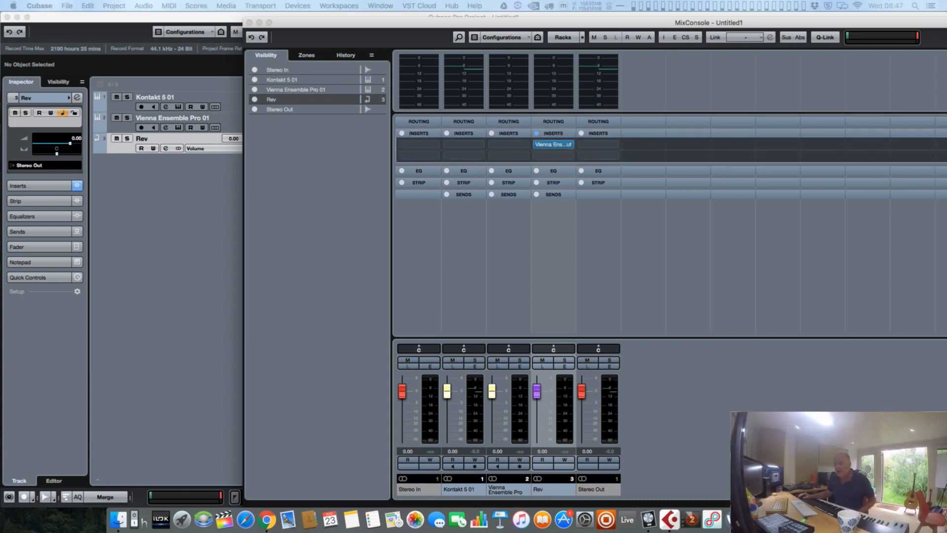
{"action": "left_click_drag", "start_coordinate": [946, 133], "coordinate": [440, 170]}
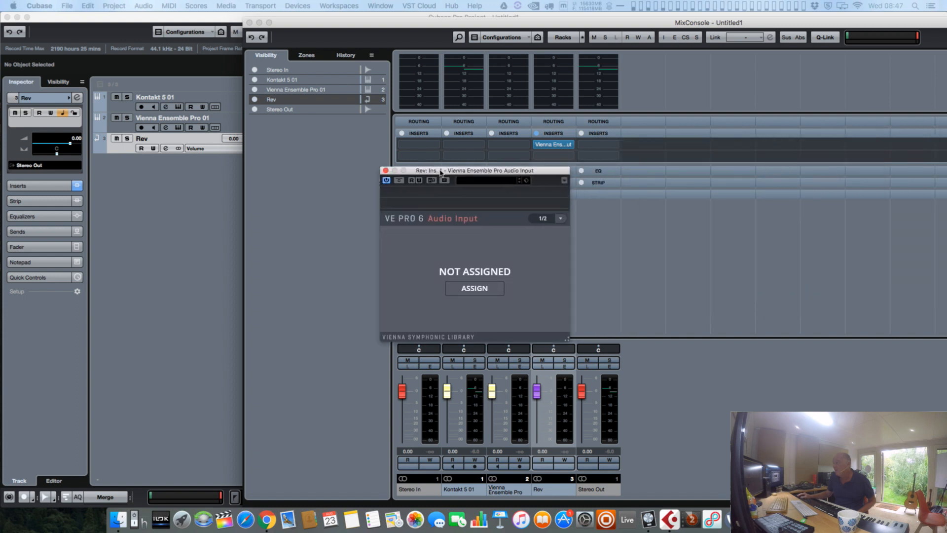
- Assign the Rev channel's audio input plug-in to the FX instance on inputs 1/2 and close its window
{"action": "left_click", "coordinate": [472, 288]}
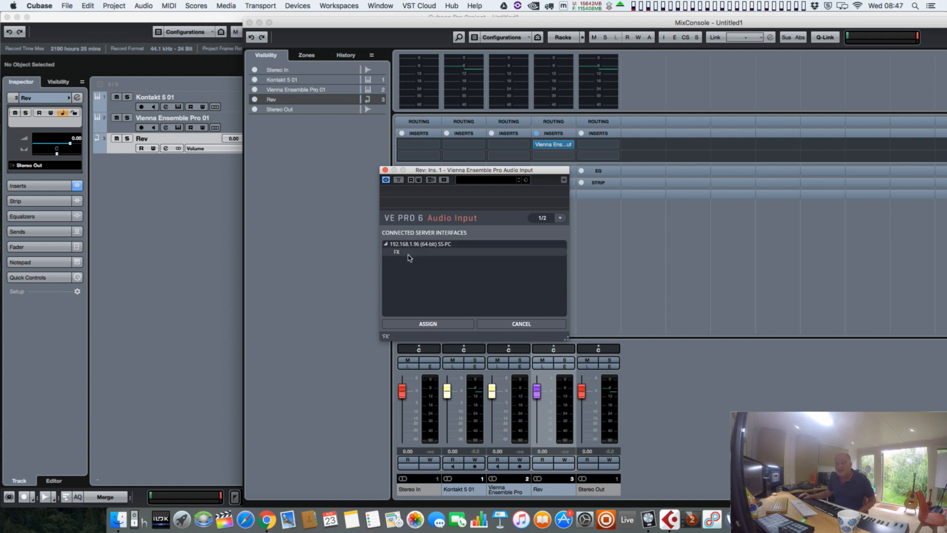
{"action": "left_click_drag", "start_coordinate": [533, 169], "coordinate": [298, 177]}
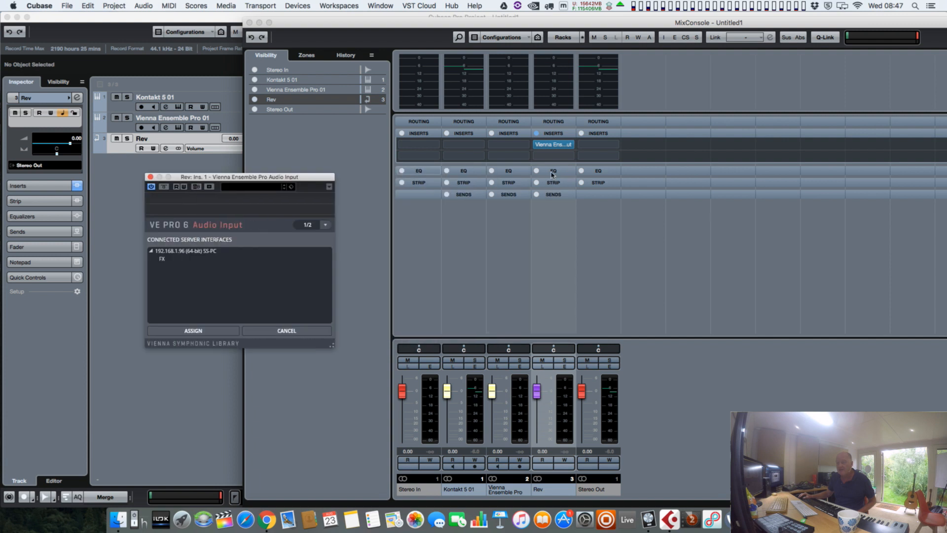
{"action": "mouse_move", "coordinate": [562, 146]}
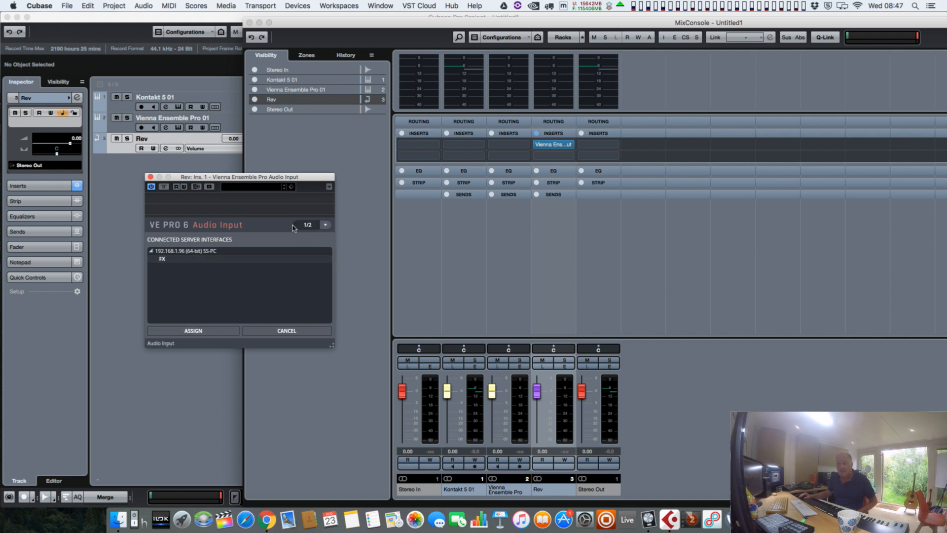
{"action": "left_click", "coordinate": [325, 226]}
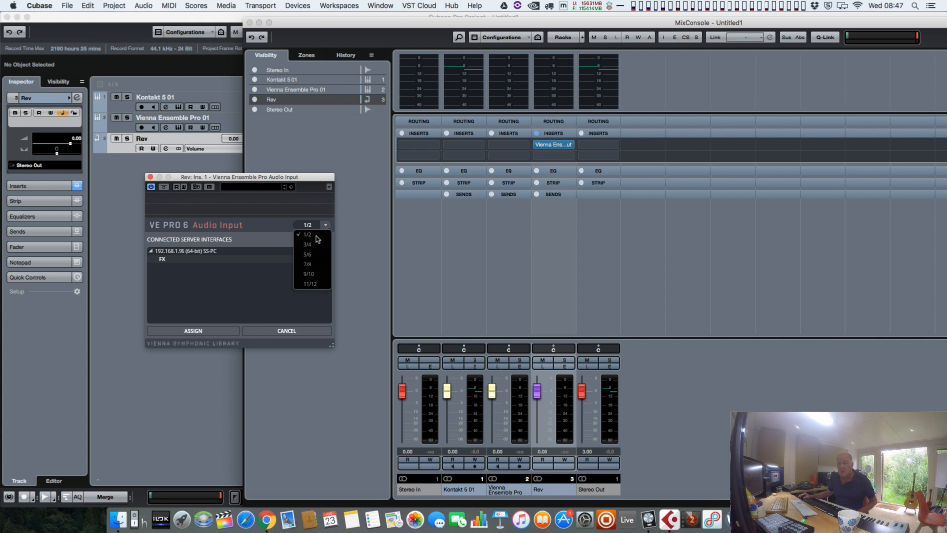
{"action": "left_click", "coordinate": [260, 227]}
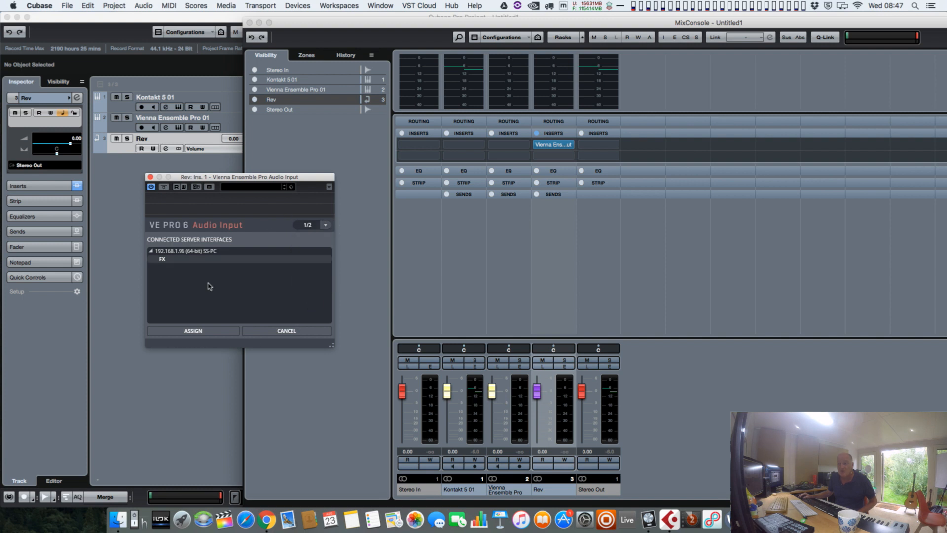
{"action": "left_click", "coordinate": [208, 331]}
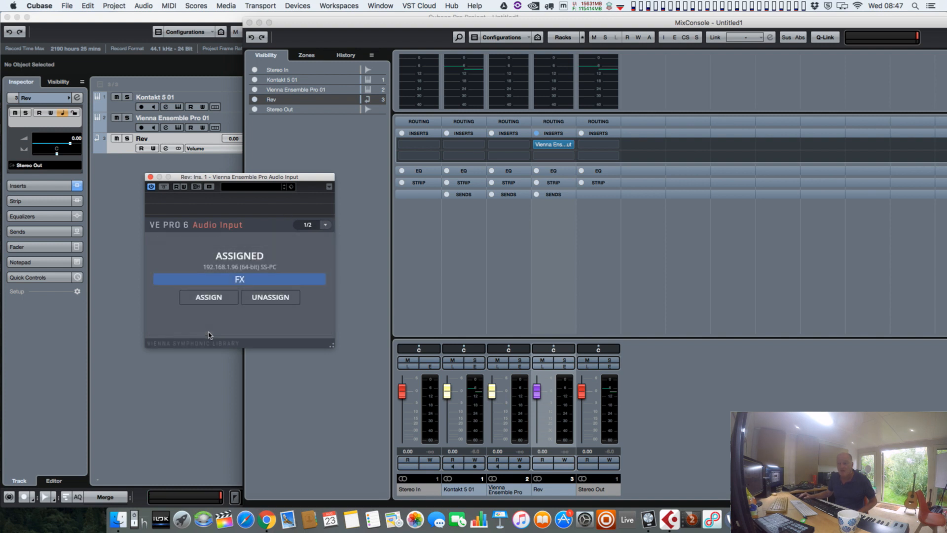
{"action": "left_click", "coordinate": [151, 177]}
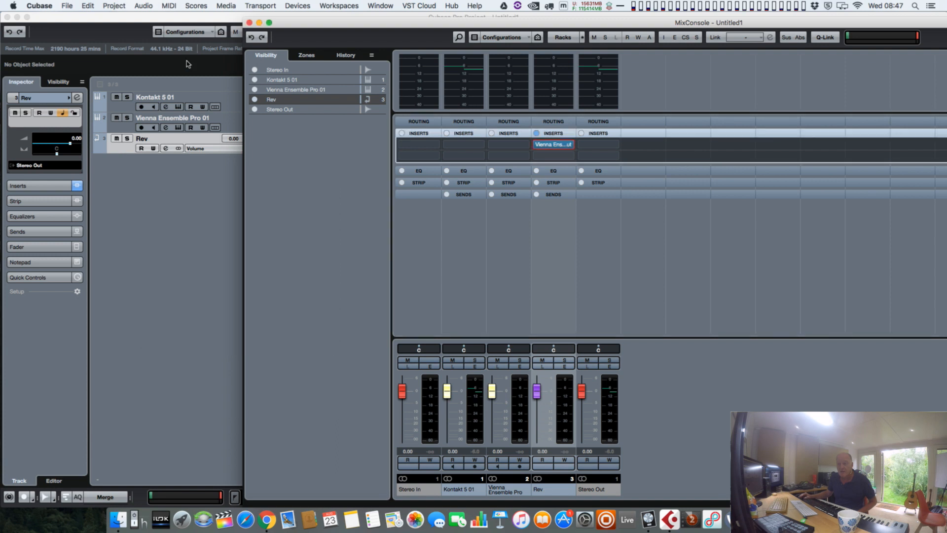
- Arrange the MixConsole beside the project window and select the Kontakt 5 01 track for playing
{"action": "left_click_drag", "start_coordinate": [410, 20], "coordinate": [441, 14]}
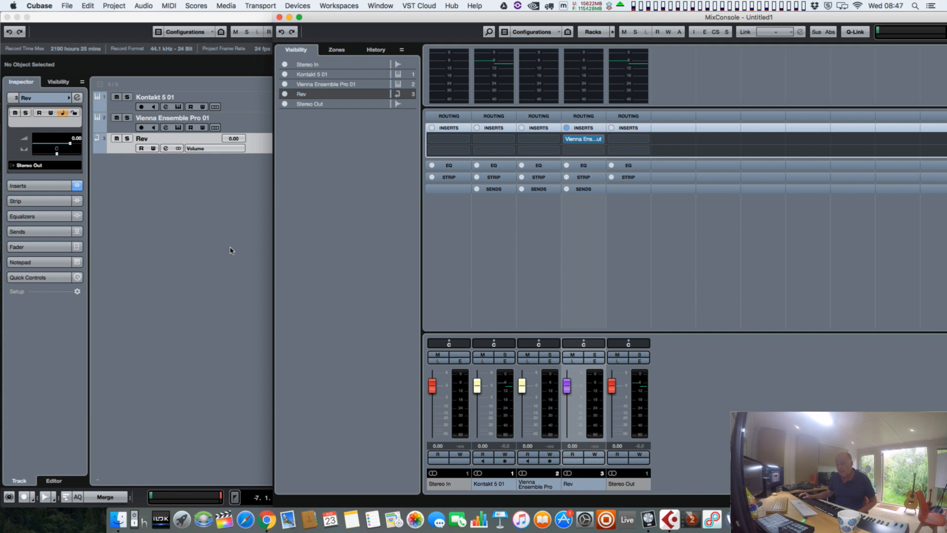
{"action": "left_click", "coordinate": [239, 99]}
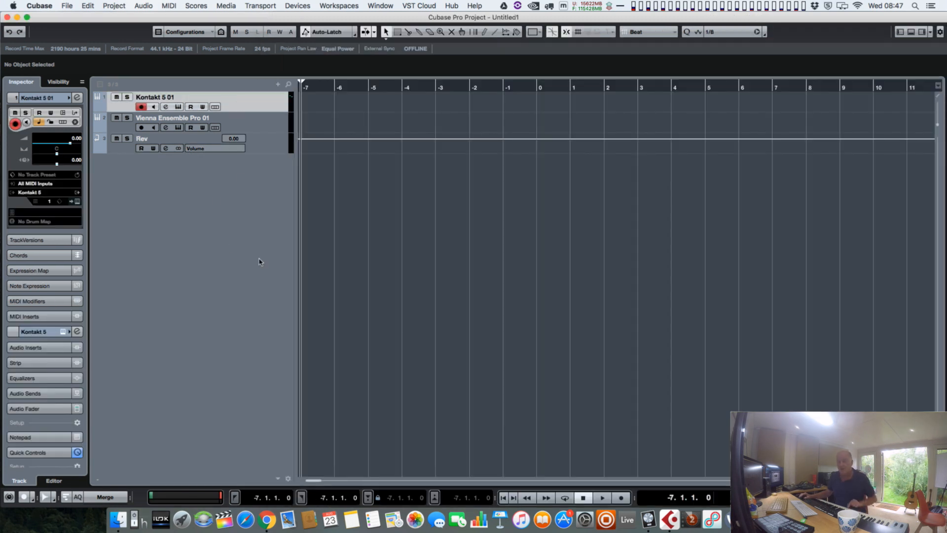
{"action": "left_click_drag", "start_coordinate": [660, 19], "coordinate": [658, 33]}
{"action": "left_click", "coordinate": [630, 19]}
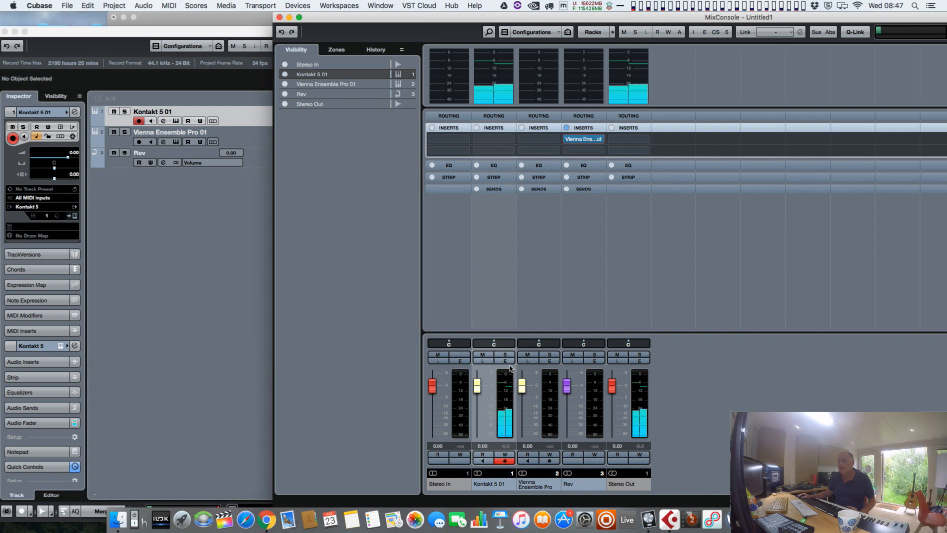
- Add a send from the Kontakt 5 01 channel to Rev, activate it and set its level to about -11.8
{"action": "left_click", "coordinate": [493, 189]}
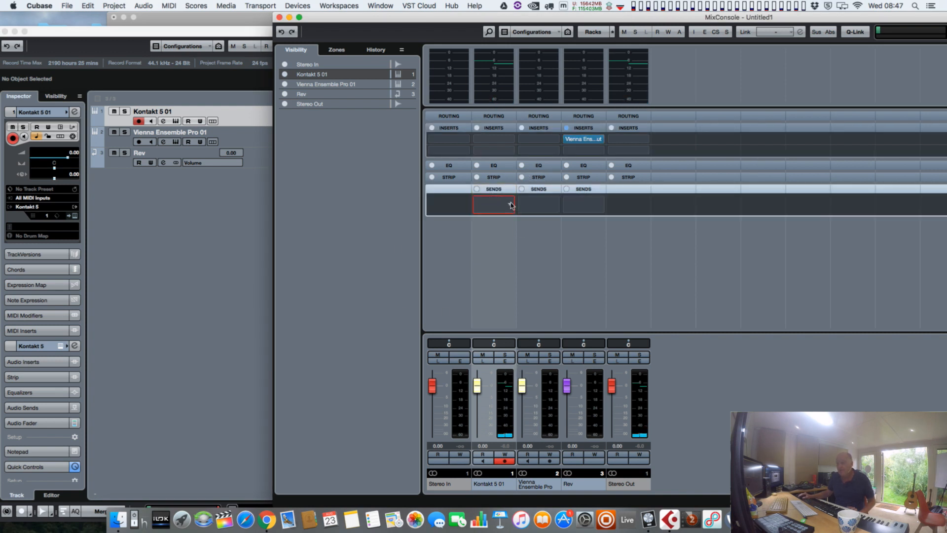
{"action": "left_click", "coordinate": [511, 206]}
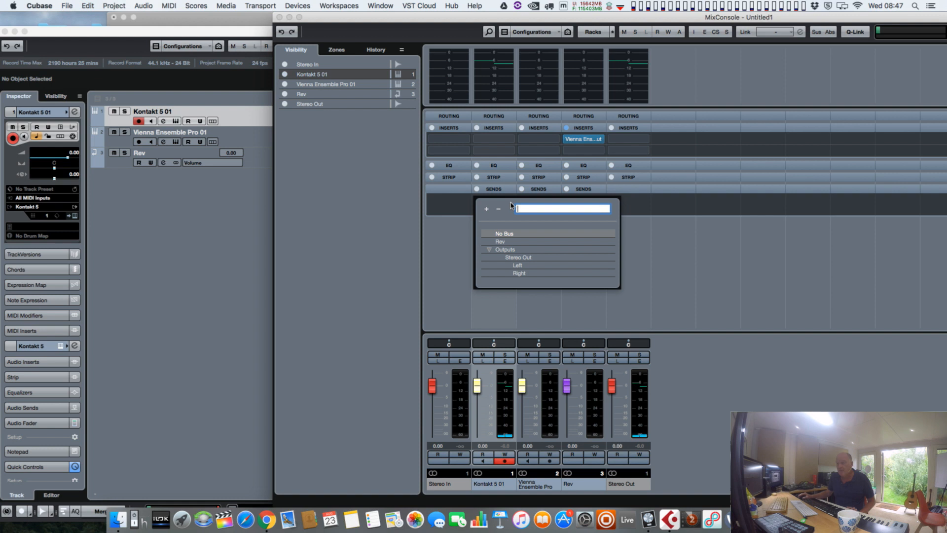
{"action": "left_click", "coordinate": [503, 241]}
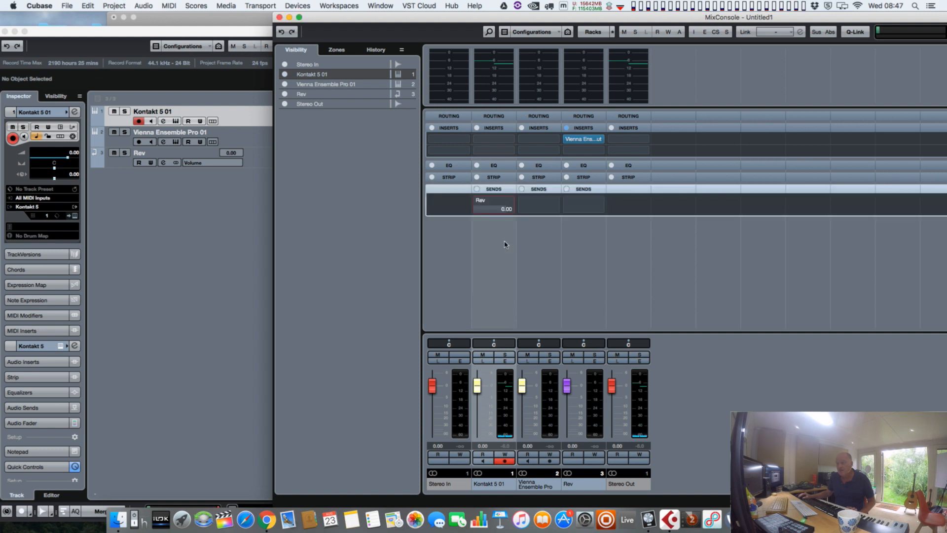
{"action": "left_click", "coordinate": [477, 200]}
{"action": "left_click_drag", "start_coordinate": [492, 211], "coordinate": [439, 212]}
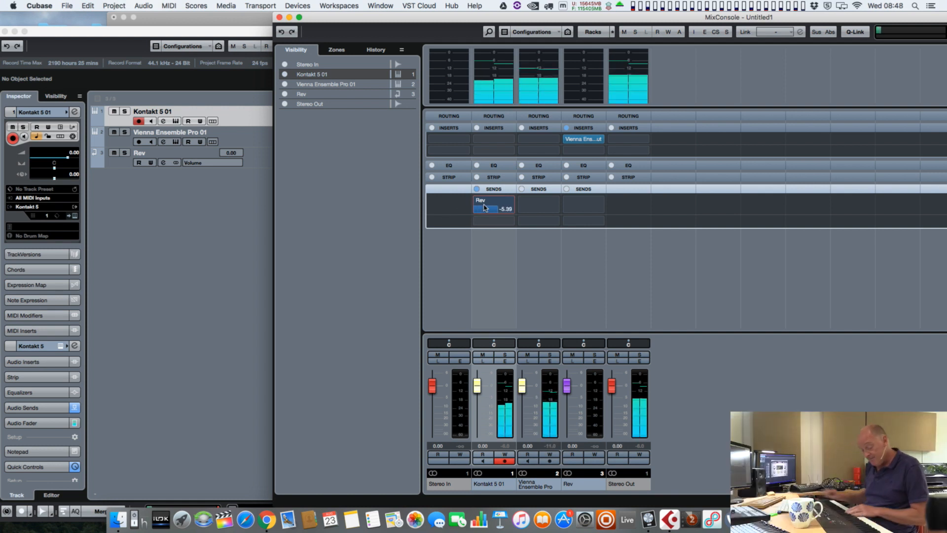
{"action": "left_click_drag", "start_coordinate": [485, 209], "coordinate": [481, 215]}
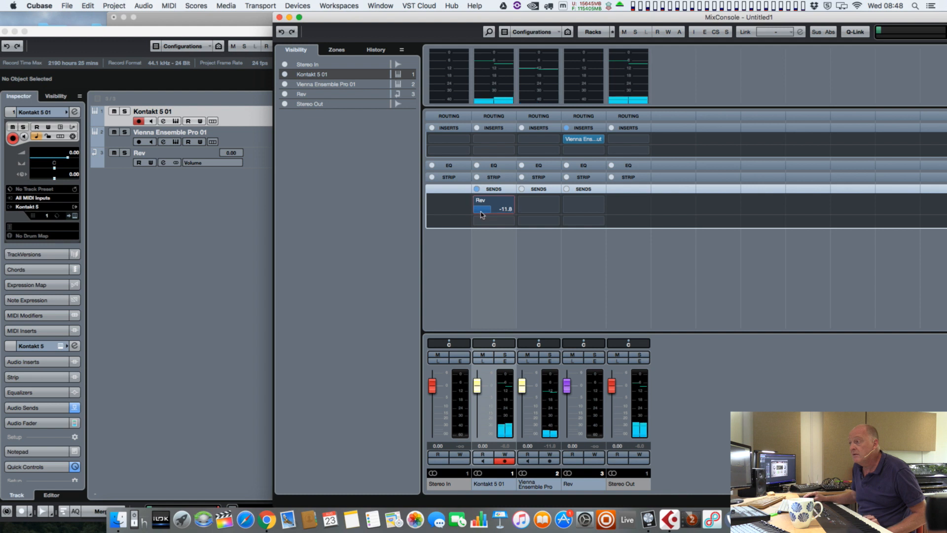
- Return to the project window, duplicate the Rev track, and duplicate the resulting pair to make four Rev tracks
{"action": "left_click_drag", "start_coordinate": [539, 17], "coordinate": [510, 18]}
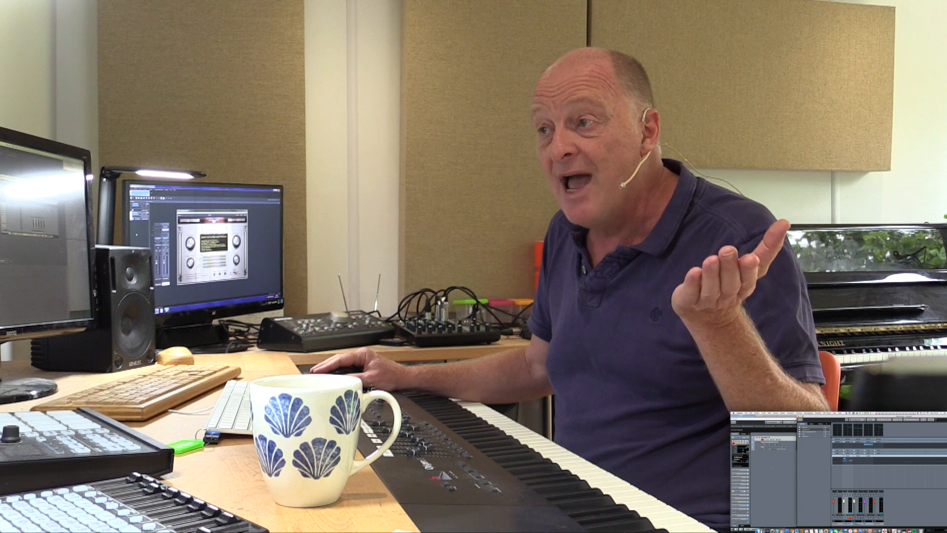
{"action": "left_click", "coordinate": [772, 467]}
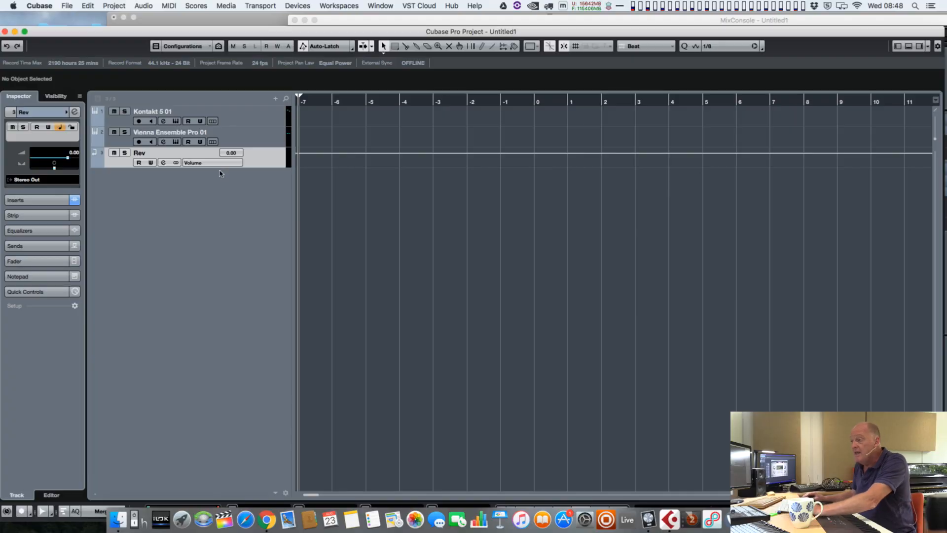
{"action": "right_click", "coordinate": [256, 154]}
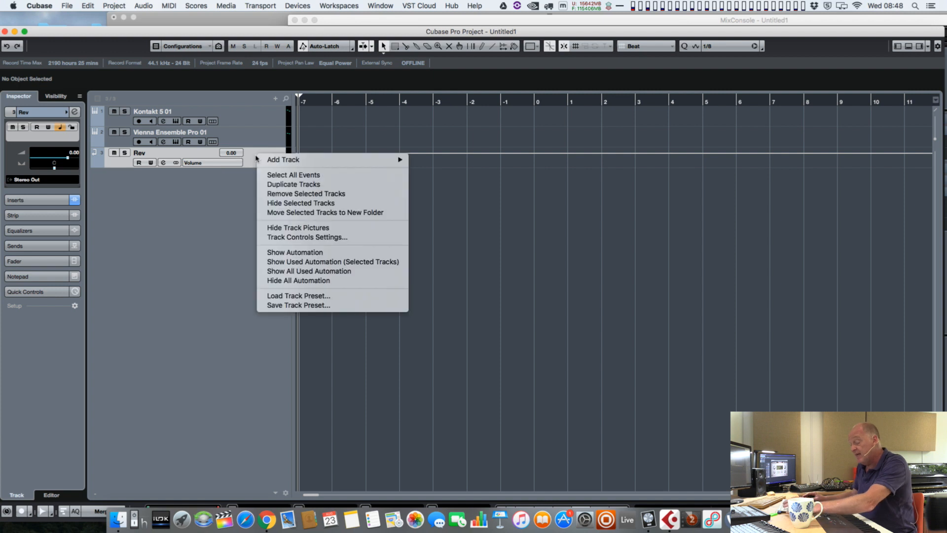
{"action": "left_click", "coordinate": [271, 185]}
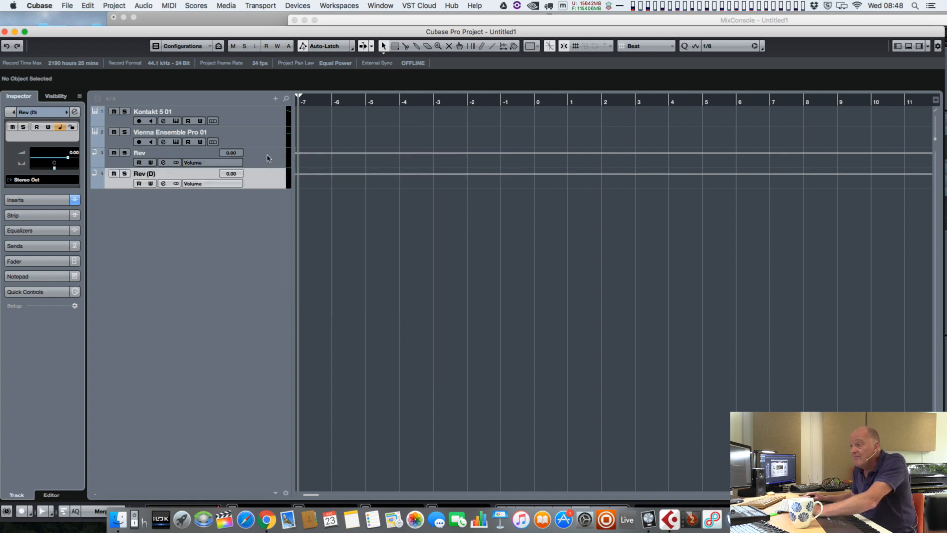
{"action": "left_click", "coordinate": [269, 158]}
{"action": "left_click", "coordinate": [269, 175], "text": "shift"}
{"action": "right_click", "coordinate": [269, 170]}
{"action": "left_click", "coordinate": [297, 202]}
- Duplicate all the Rev tracks twice more to make sixteen in total
{"action": "left_click", "coordinate": [264, 158]}
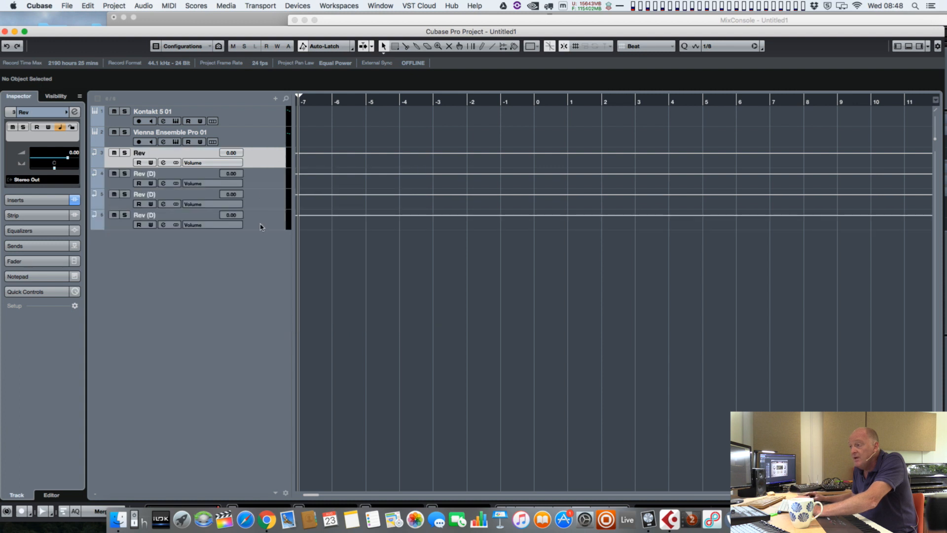
{"action": "left_click", "coordinate": [262, 223], "text": "shift"}
{"action": "right_click", "coordinate": [263, 222]}
{"action": "left_click", "coordinate": [310, 251]}
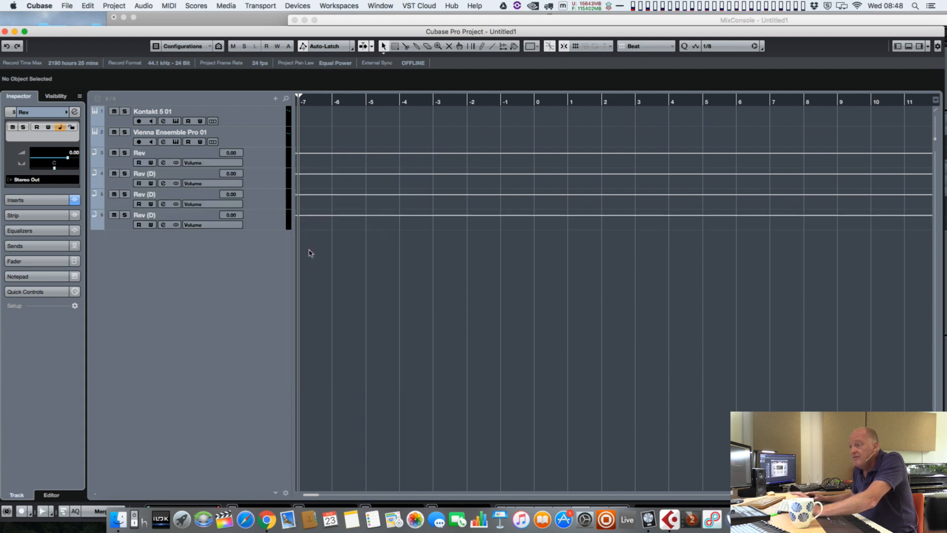
{"action": "left_click", "coordinate": [266, 162]}
{"action": "left_click", "coordinate": [268, 306], "text": "shift"}
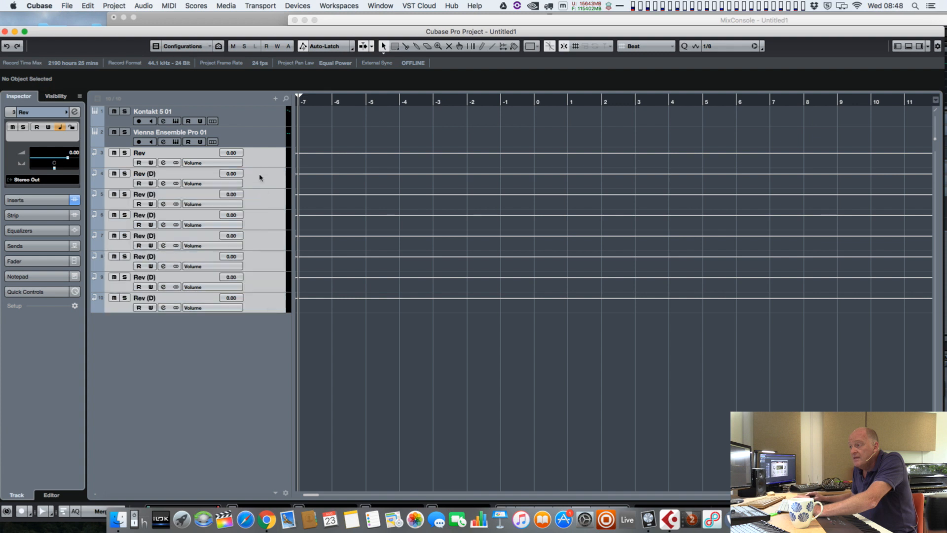
{"action": "right_click", "coordinate": [261, 175]}
{"action": "left_click", "coordinate": [280, 193]}
- Check the processing load of the Rev tracks in the VST Performance meter and close it
{"action": "left_click", "coordinate": [298, 5]}
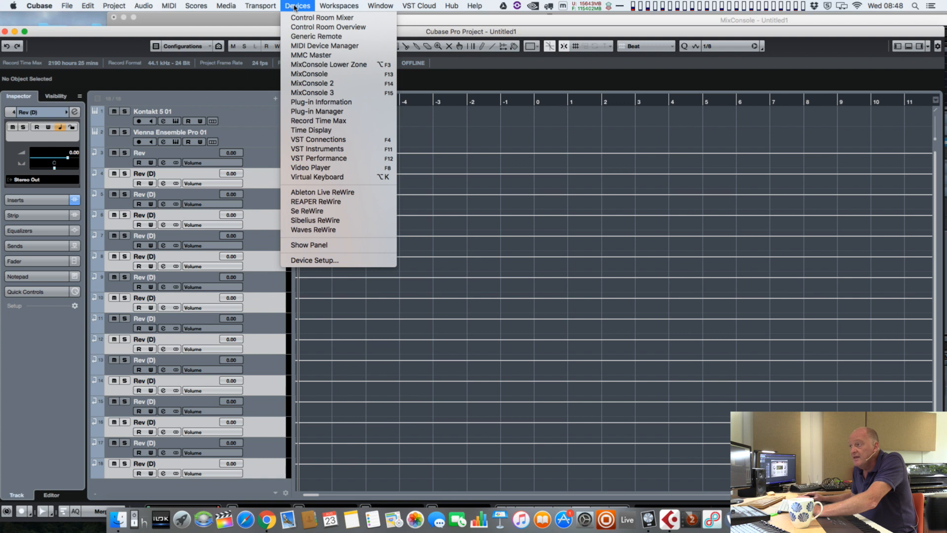
{"action": "left_click", "coordinate": [318, 159]}
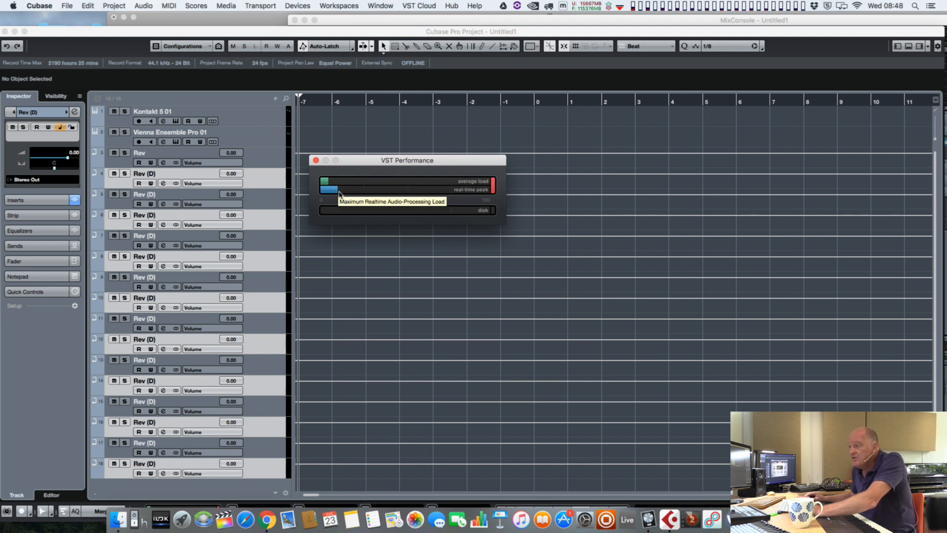
{"action": "left_click", "coordinate": [316, 160]}
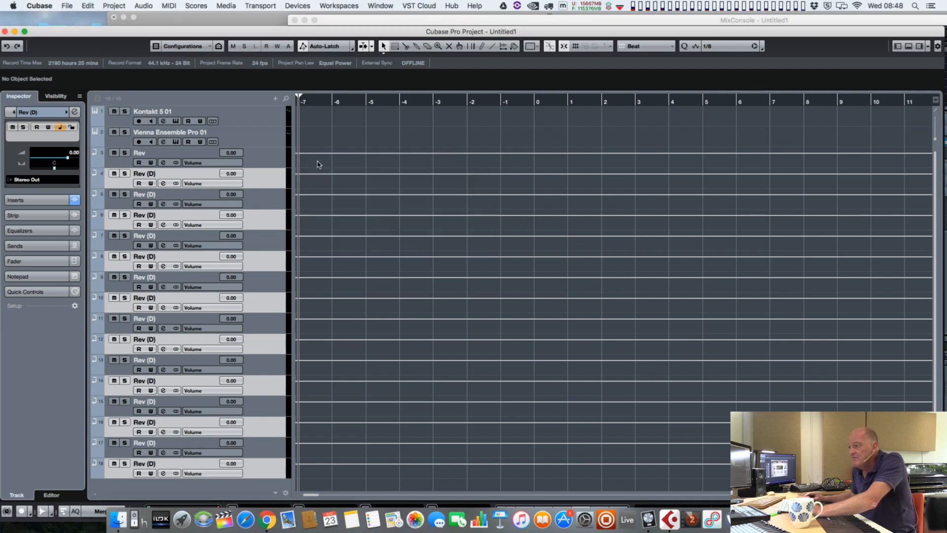
{"action": "left_click", "coordinate": [265, 156]}
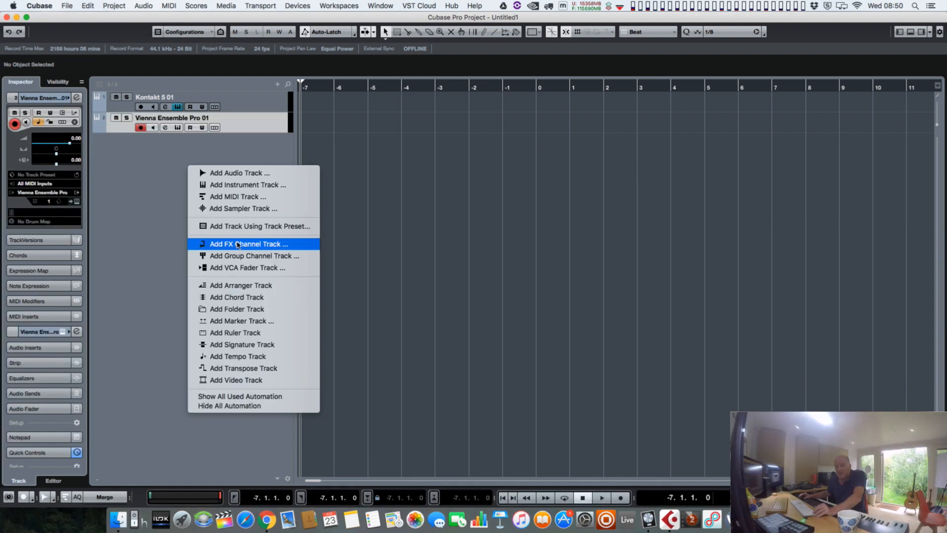
- Add a stereo FX channel track with the QL Spaces effect routed to Stereo Out
{"action": "left_click", "coordinate": [236, 244]}
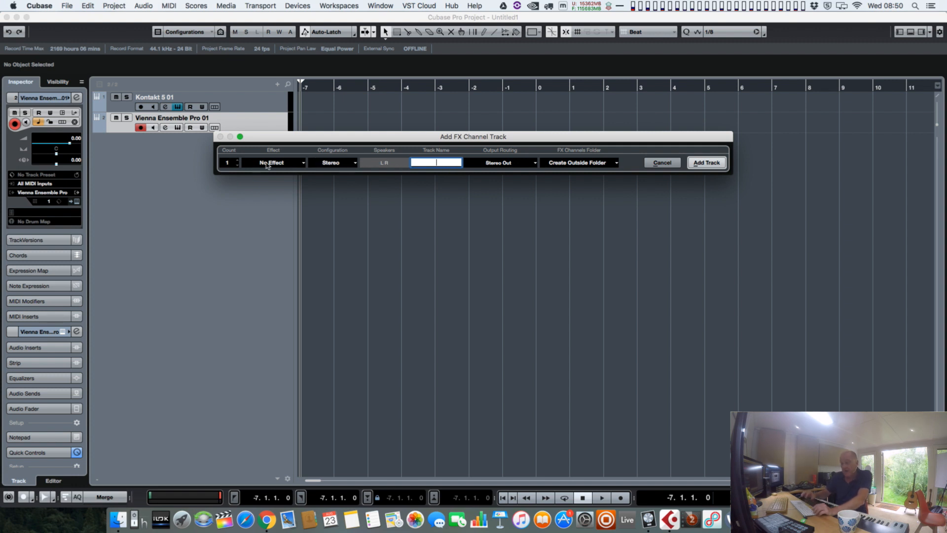
{"action": "left_click", "coordinate": [301, 163]}
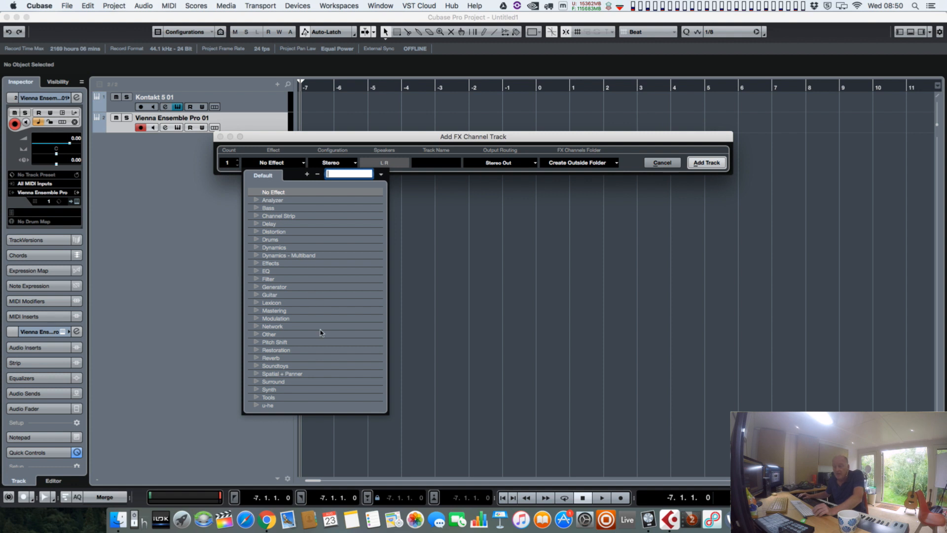
{"action": "scroll", "coordinate": [320, 329], "scroll_direction": "down", "scroll_amount": 10}
{"action": "left_click", "coordinate": [298, 284]}
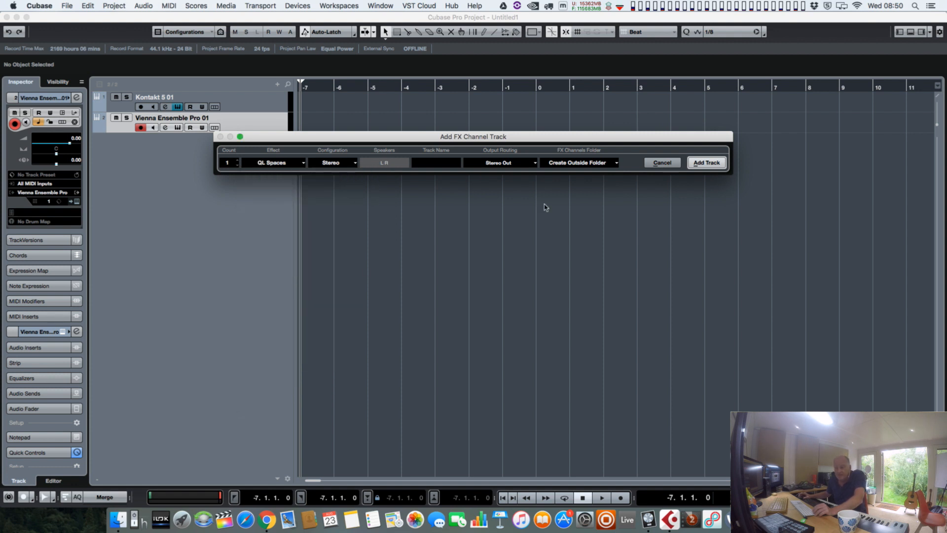
{"action": "left_click", "coordinate": [711, 165]}
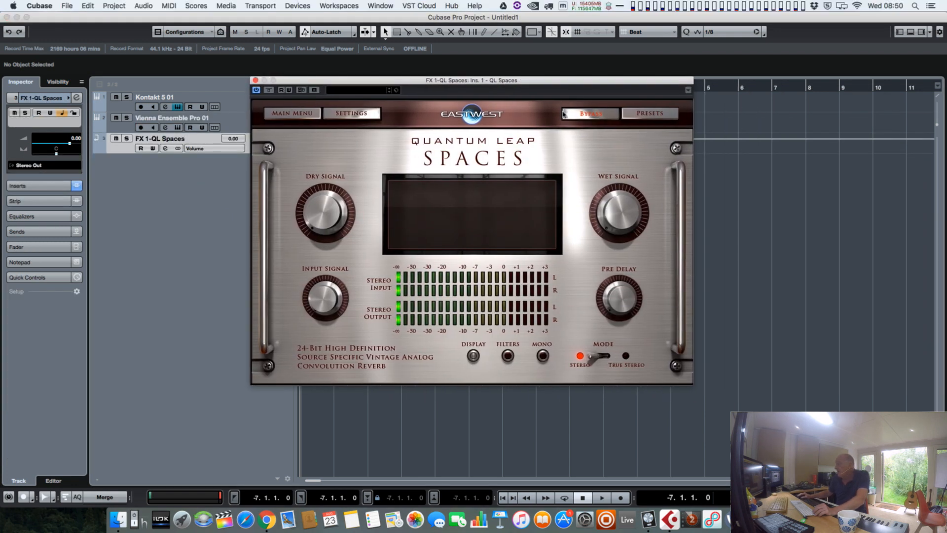
- Load the Big Drum Room 1 TS FR 2.1s preset from Rooms Stages in QL Spaces and move its window clear of the track list
{"action": "left_click", "coordinate": [632, 114]}
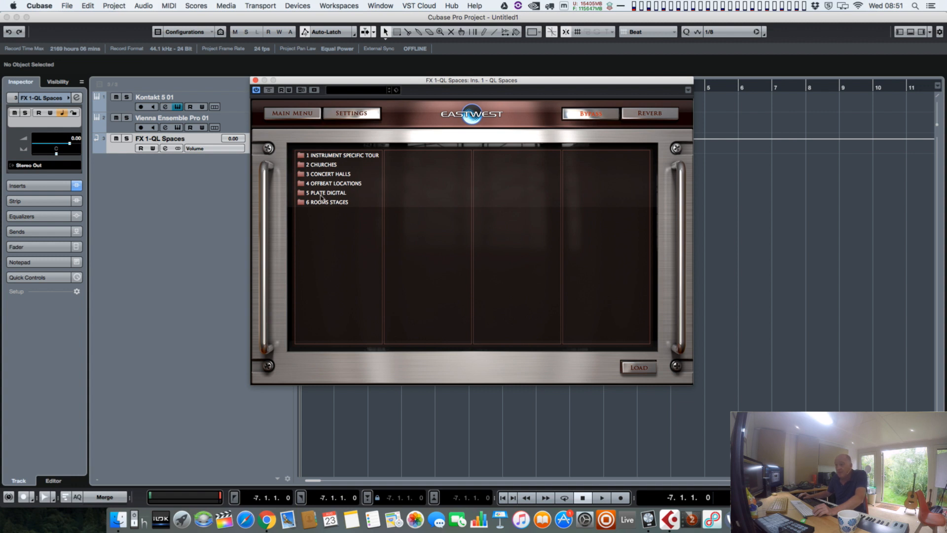
{"action": "left_click", "coordinate": [323, 202]}
{"action": "left_click", "coordinate": [438, 192]}
{"action": "left_click", "coordinate": [487, 165]}
{"action": "double_click", "coordinate": [616, 173]}
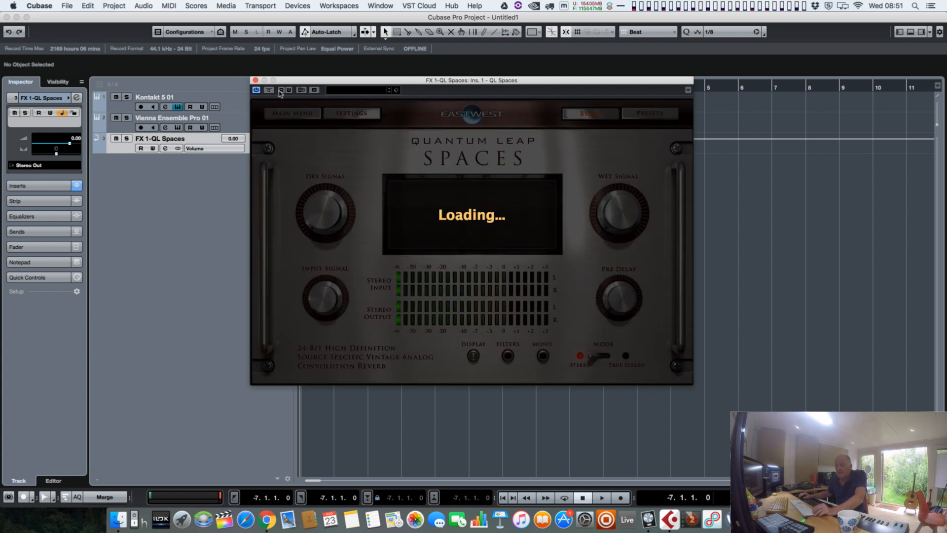
{"action": "left_click_drag", "start_coordinate": [288, 81], "coordinate": [535, 73]}
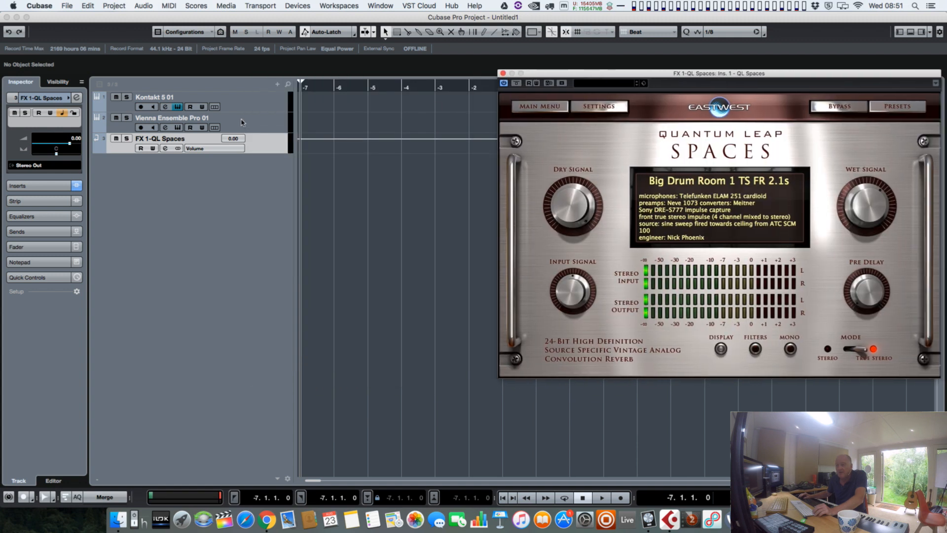
- Duplicate the FX 1-QL Spaces track, doubling the set each time until there are eight QL Spaces tracks
{"action": "right_click", "coordinate": [256, 148]}
{"action": "left_click", "coordinate": [277, 176]}
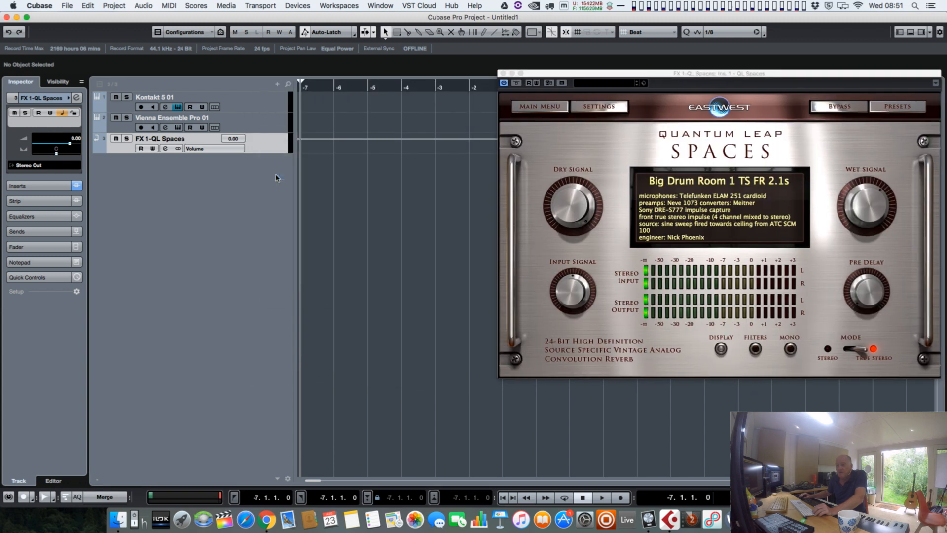
{"action": "right_click", "coordinate": [265, 144]}
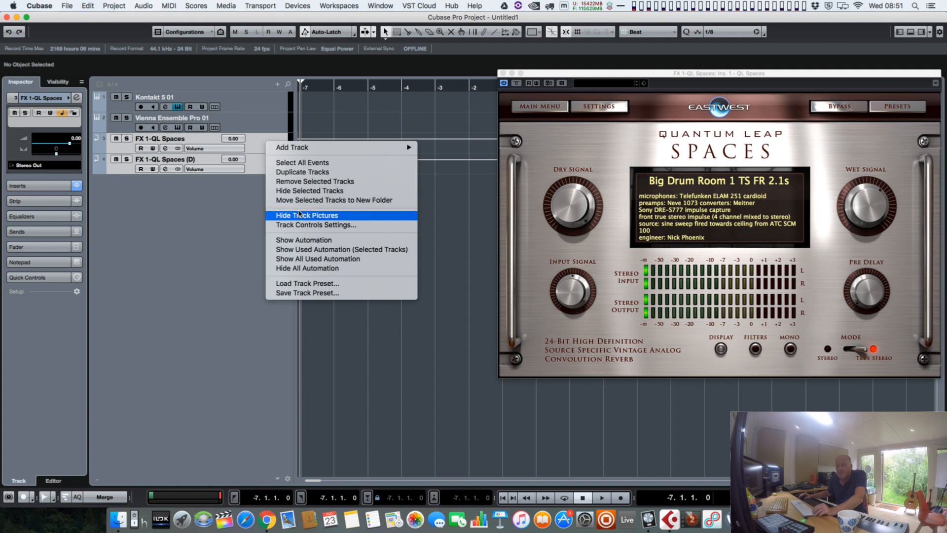
{"action": "left_click", "coordinate": [304, 173]}
{"action": "left_click", "coordinate": [269, 142]}
{"action": "left_click", "coordinate": [261, 204], "text": "shift"}
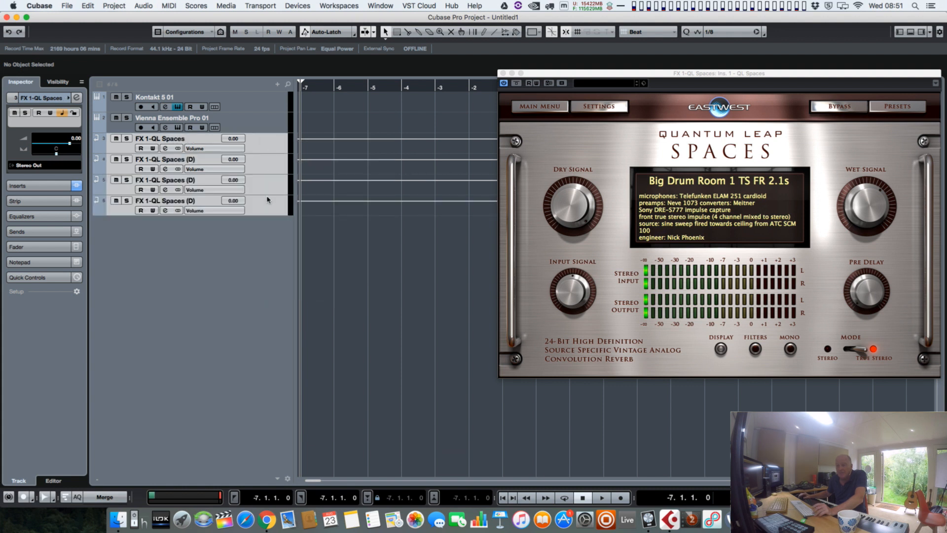
{"action": "right_click", "coordinate": [262, 145]}
{"action": "left_click", "coordinate": [283, 171]}
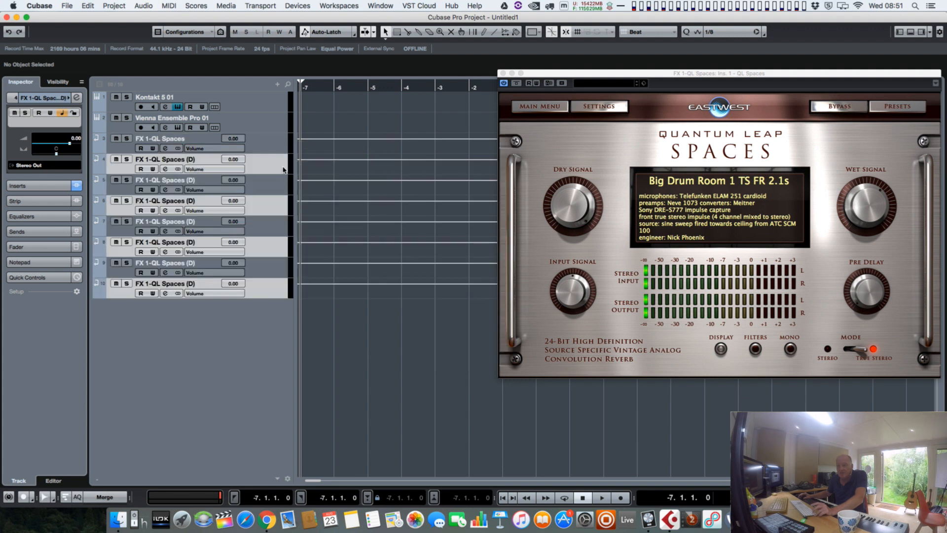
- Examine the load of the local QL Spaces tracks in the VST Performance meter, moving the plug-in window aside and closing it
{"action": "left_click", "coordinate": [265, 145]}
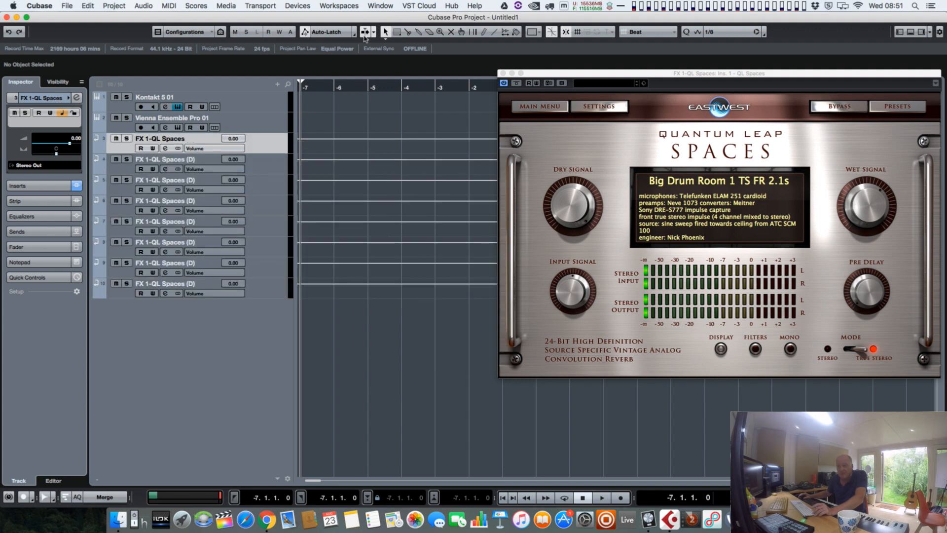
{"action": "left_click", "coordinate": [297, 6]}
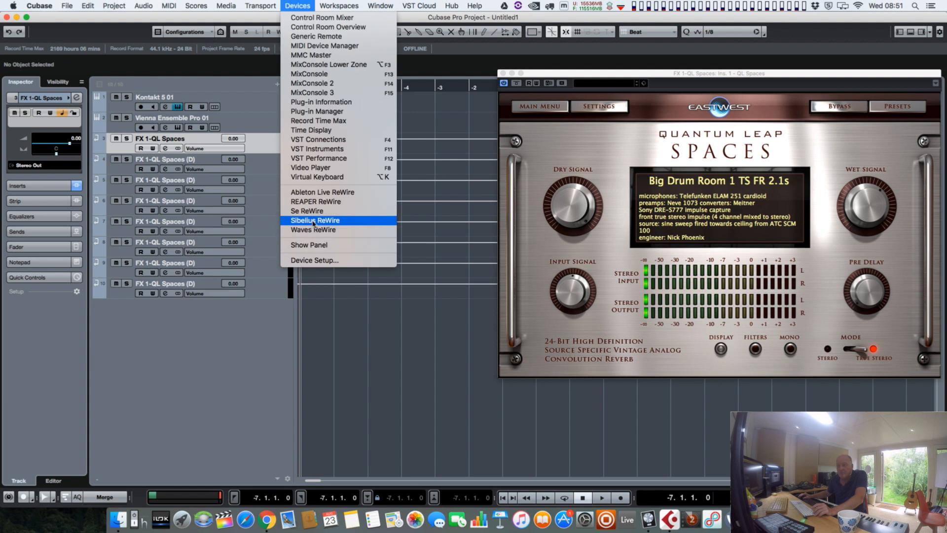
{"action": "left_click", "coordinate": [318, 159]}
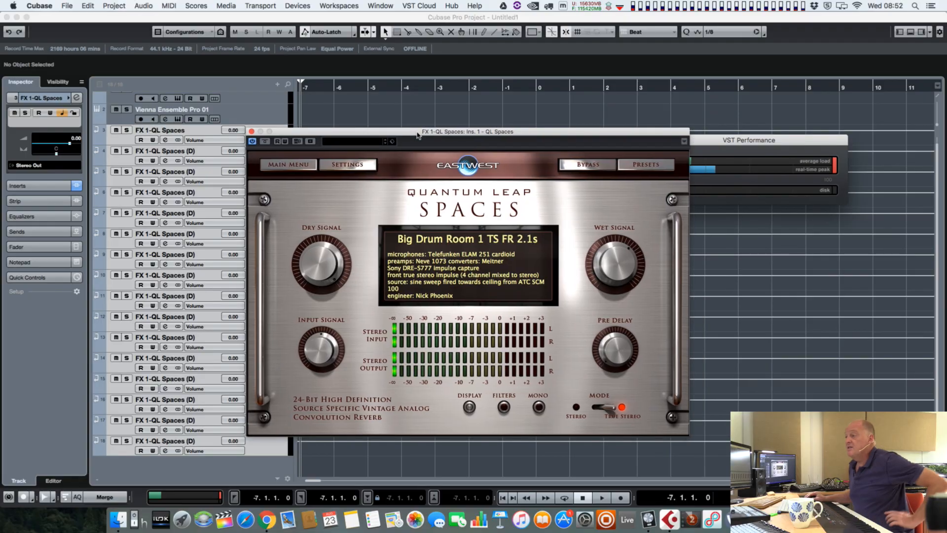
{"action": "left_click_drag", "start_coordinate": [384, 64], "coordinate": [337, 134]}
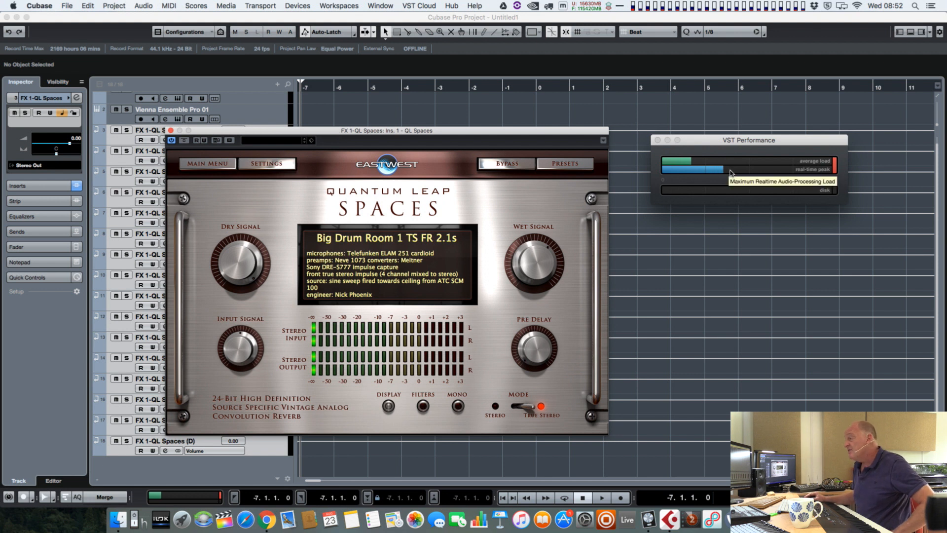
{"action": "left_click", "coordinate": [171, 130]}
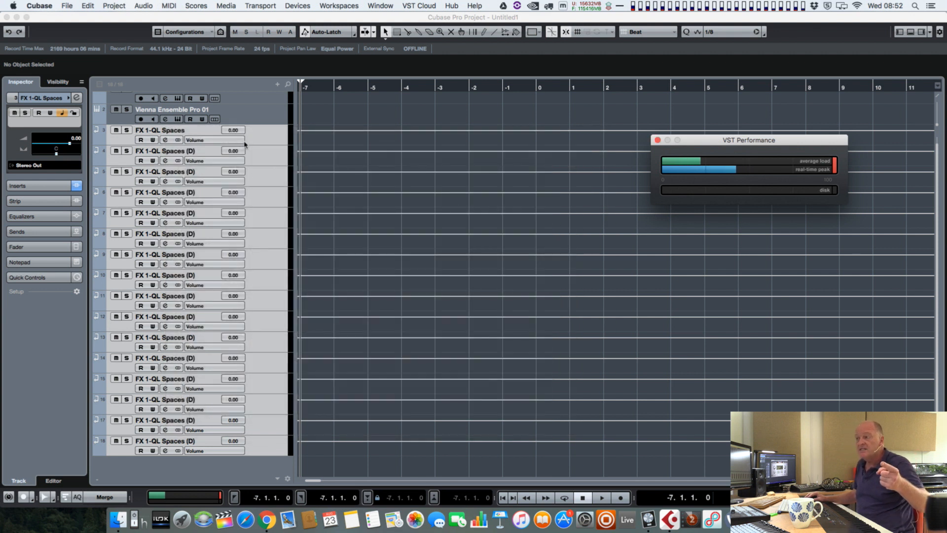
- Remove all the selected FX 1-QL Spaces tracks from the project
{"action": "right_click", "coordinate": [263, 140]}
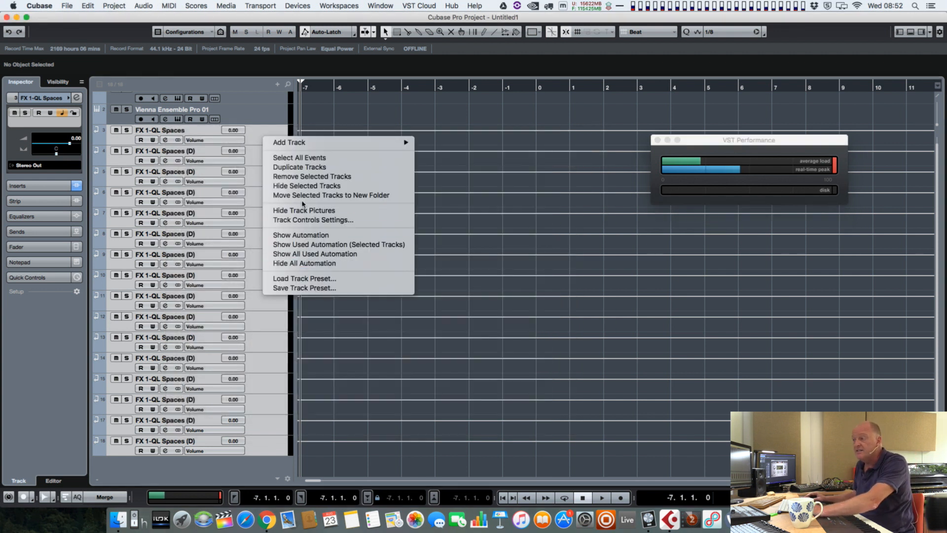
{"action": "left_click", "coordinate": [300, 177]}
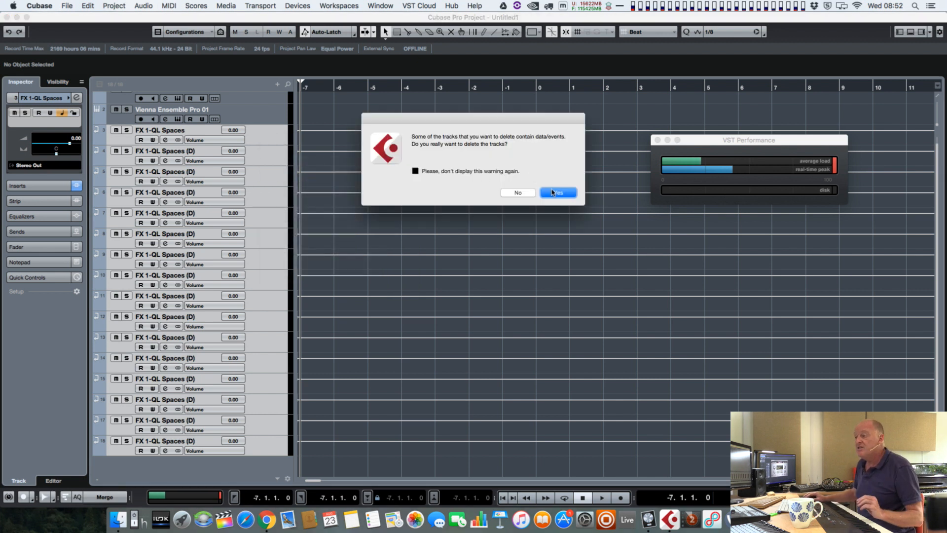
{"action": "left_click", "coordinate": [553, 192]}
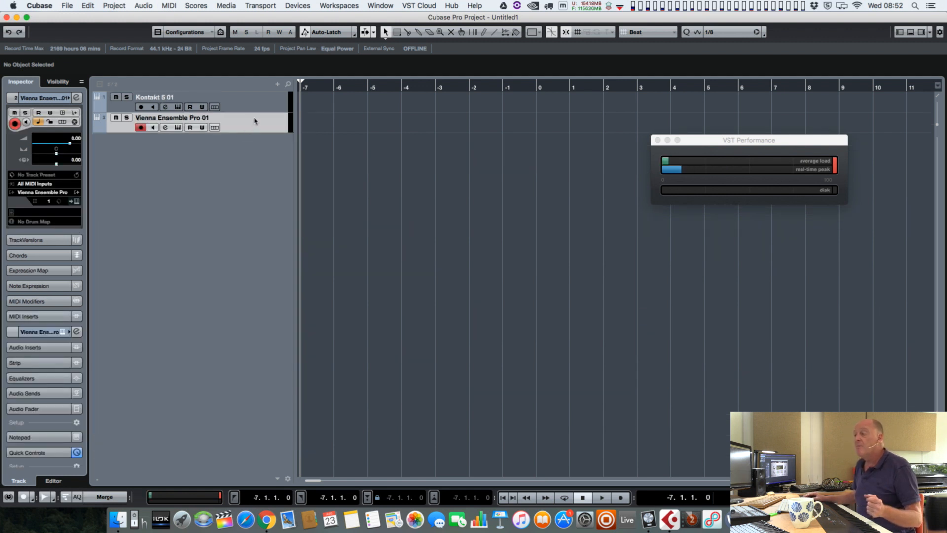
- Add a stereo FX channel track with the Vienna Ensemble Pro Audio Input effect routed to Stereo Out
{"action": "right_click", "coordinate": [227, 154]}
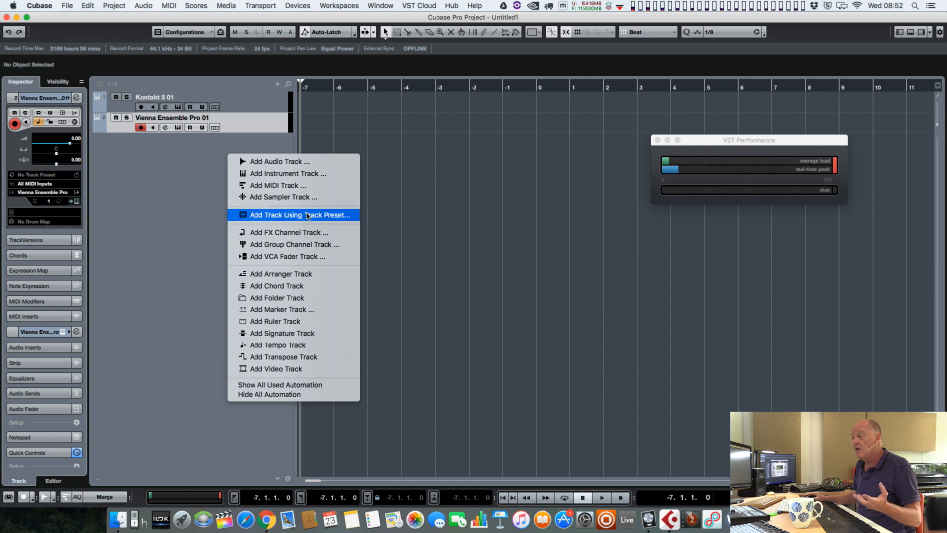
{"action": "left_click", "coordinate": [298, 233]}
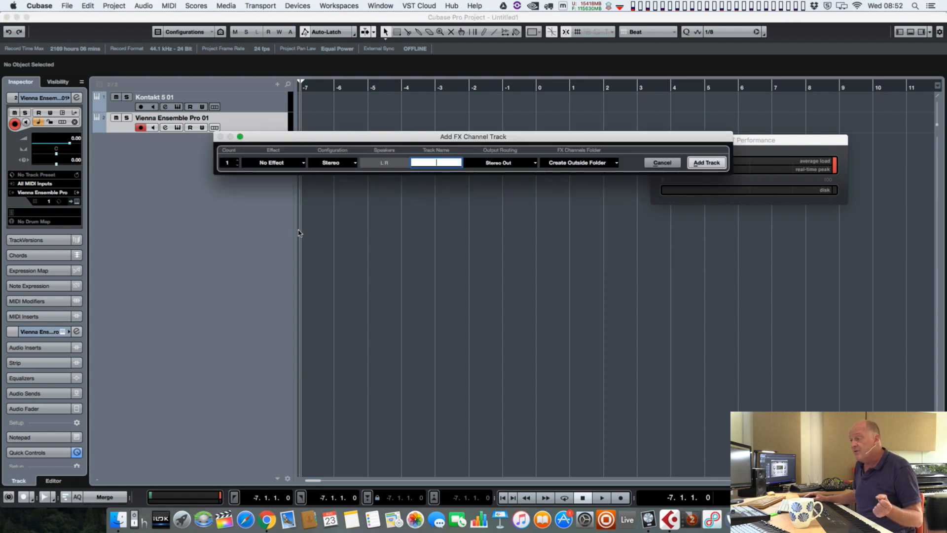
{"action": "left_click", "coordinate": [303, 163]}
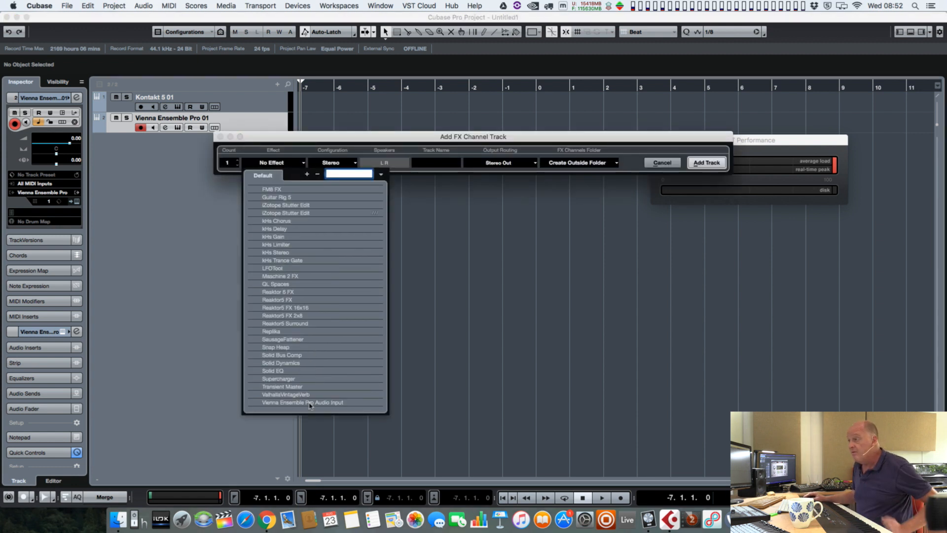
{"action": "left_click", "coordinate": [309, 402]}
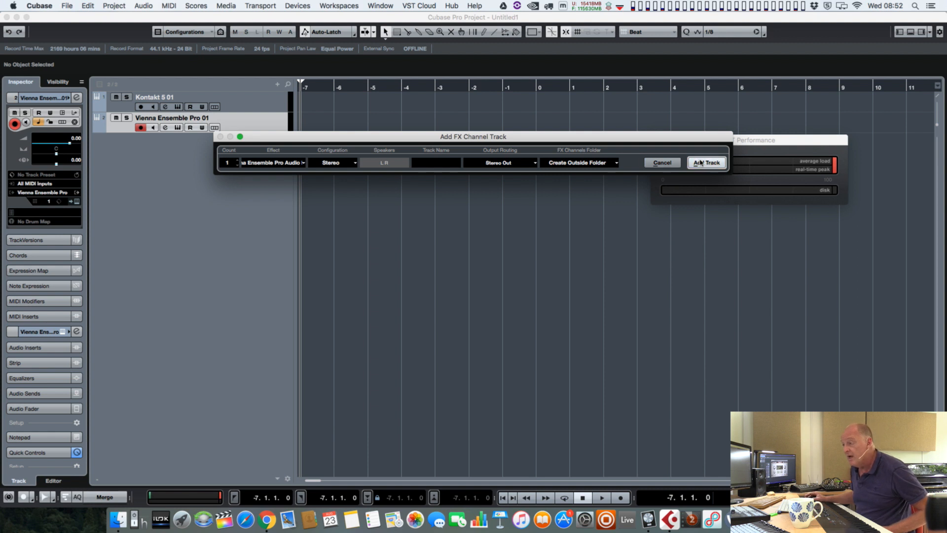
{"action": "left_click", "coordinate": [700, 163]}
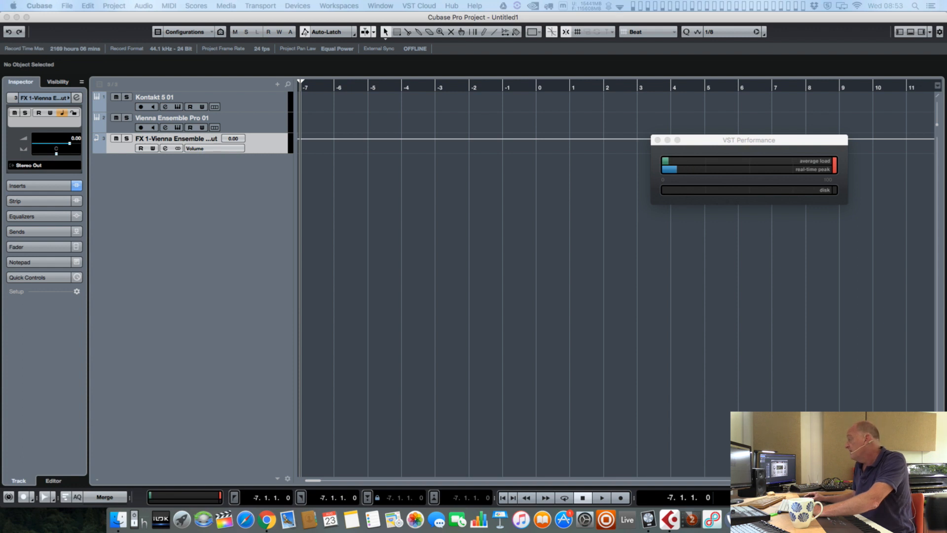
- Duplicate the FX 1-Vienna Ensemble Pro Audio Input track, doubling the set each time until there are sixteen of them
{"action": "left_click", "coordinate": [184, 197]}
{"action": "right_click", "coordinate": [266, 143]}
{"action": "left_click", "coordinate": [275, 167]}
{"action": "left_click", "coordinate": [266, 143], "text": "shift"}
{"action": "right_click", "coordinate": [266, 143]}
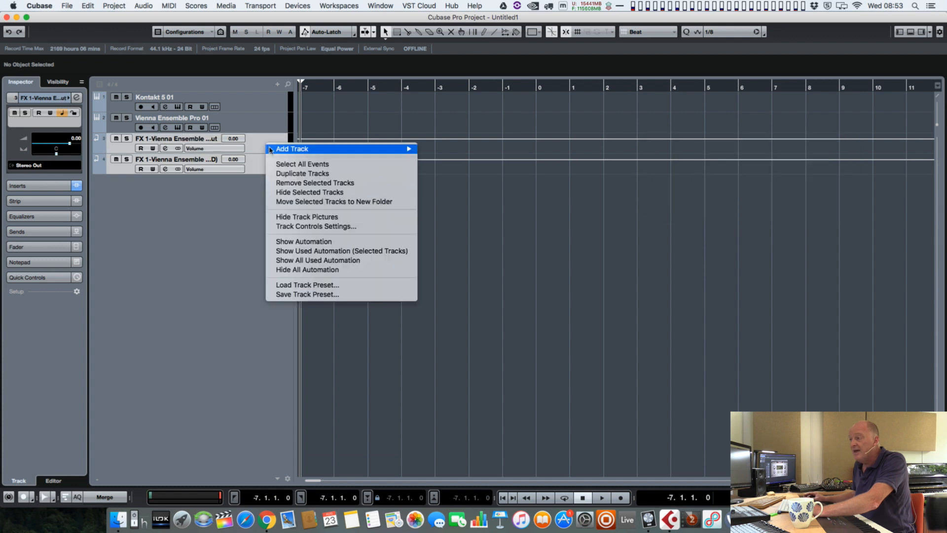
{"action": "left_click", "coordinate": [278, 173]}
{"action": "left_click", "coordinate": [264, 142]}
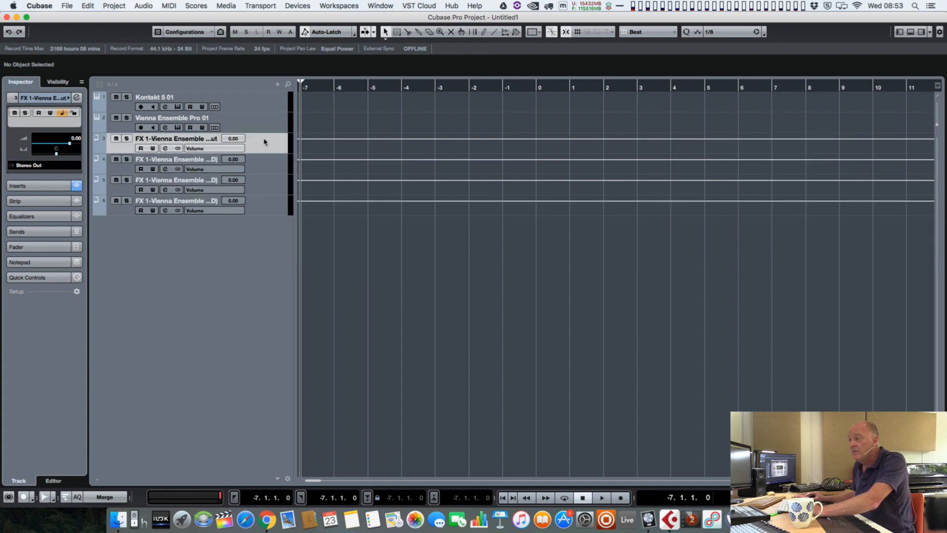
{"action": "left_click", "coordinate": [265, 208], "text": "shift"}
{"action": "right_click", "coordinate": [269, 165]}
{"action": "left_click", "coordinate": [278, 193]}
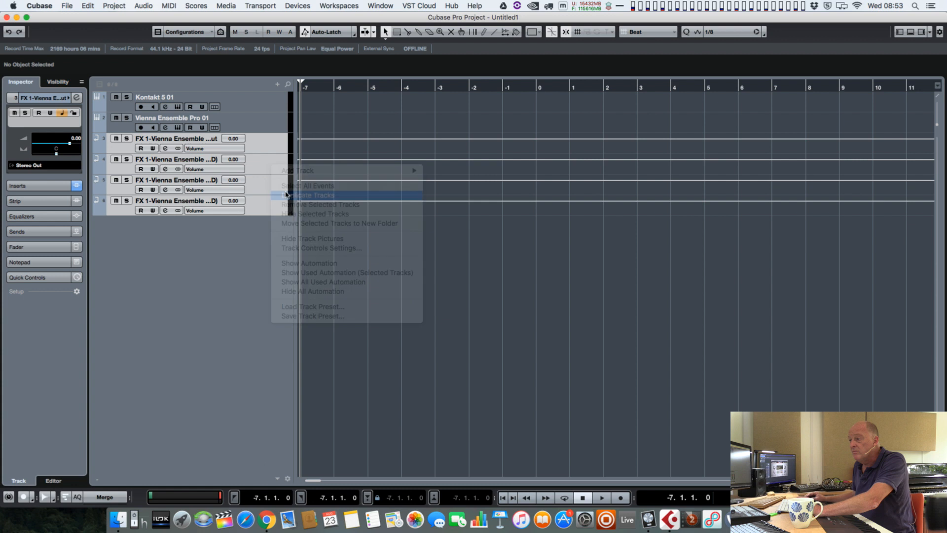
{"action": "left_click", "coordinate": [265, 144]}
{"action": "left_click", "coordinate": [261, 291], "text": "shift"}
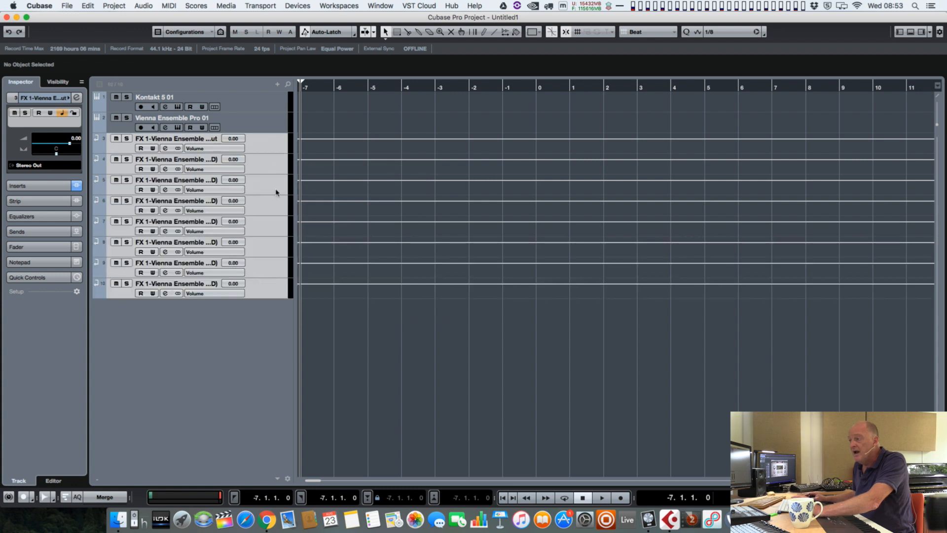
{"action": "right_click", "coordinate": [274, 169]}
{"action": "left_click", "coordinate": [293, 196]}
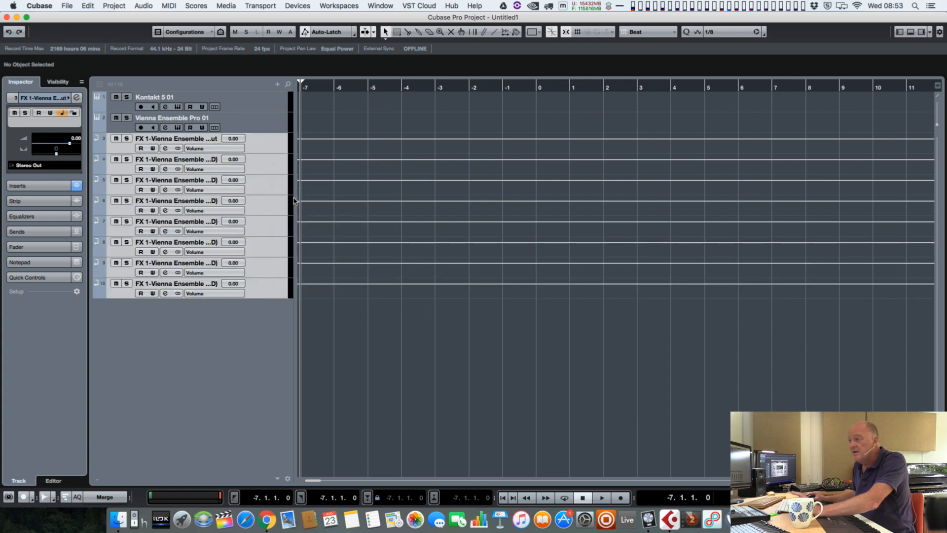
- Examine the load of the Vienna Ensemble Pro Audio Input tracks in the VST Performance meter and close it
{"action": "left_click", "coordinate": [296, 6]}
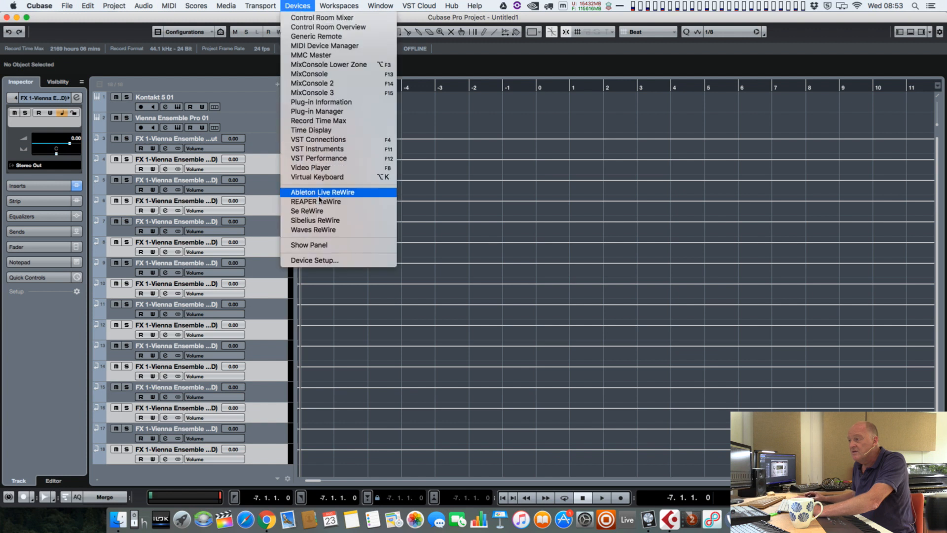
{"action": "left_click", "coordinate": [324, 162]}
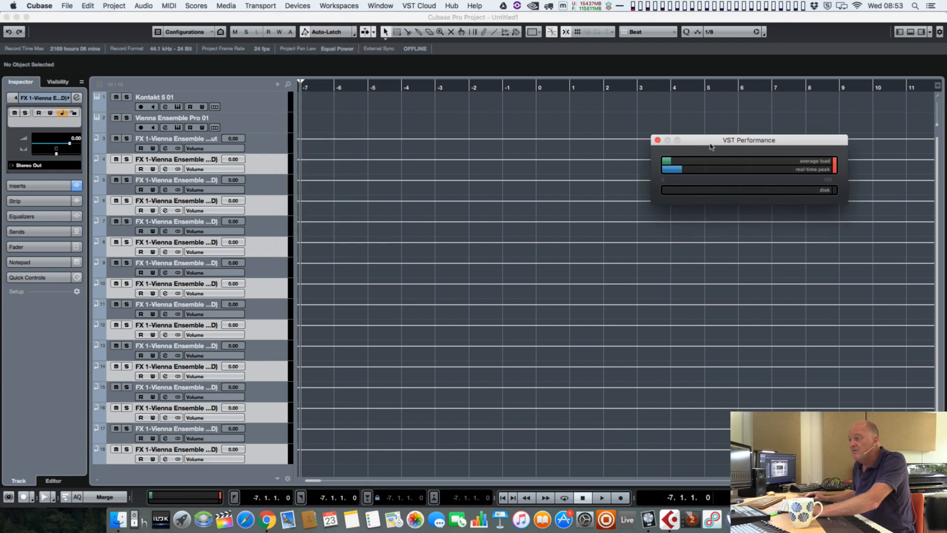
{"action": "left_click_drag", "start_coordinate": [710, 146], "coordinate": [464, 145]}
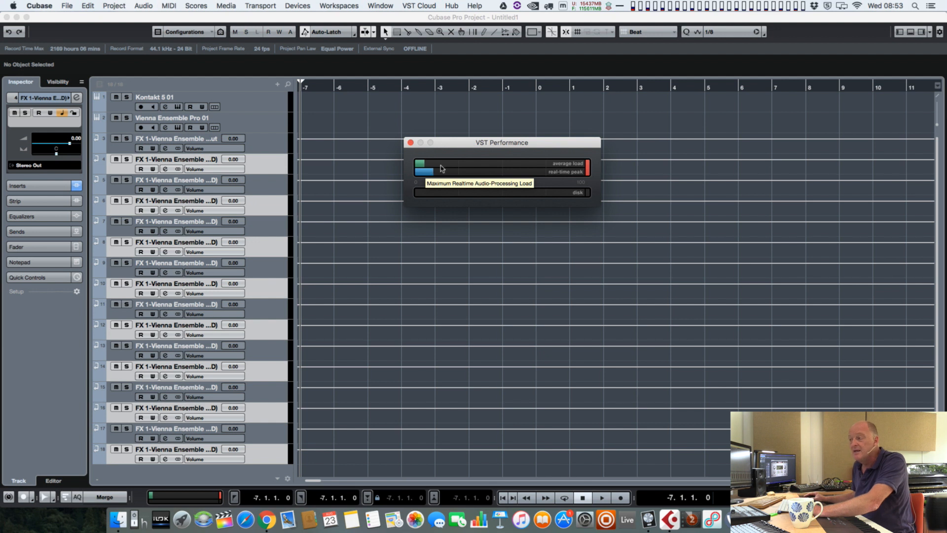
{"action": "left_click_drag", "start_coordinate": [435, 143], "coordinate": [440, 143]}
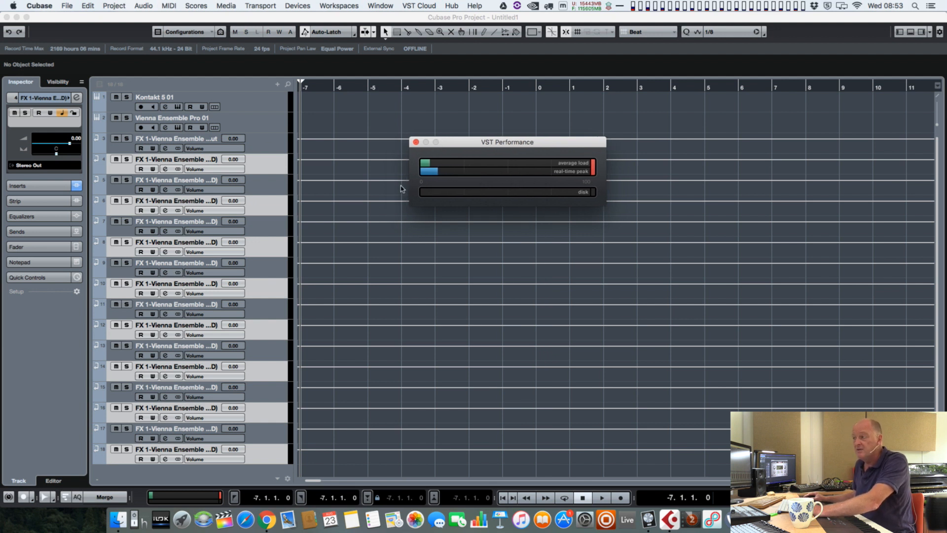
{"action": "left_click", "coordinate": [415, 142]}
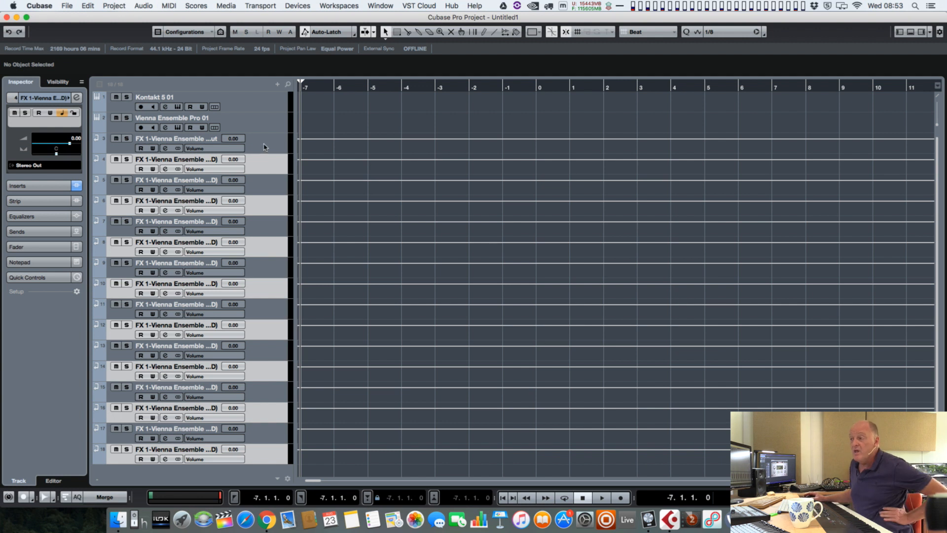
- Switch to Logic Pro X and connect the Inst 2 Vienna Ensemble Pro plug-in to the FX instance on server 192.168.1.96
{"action": "left_click", "coordinate": [16, 17]}
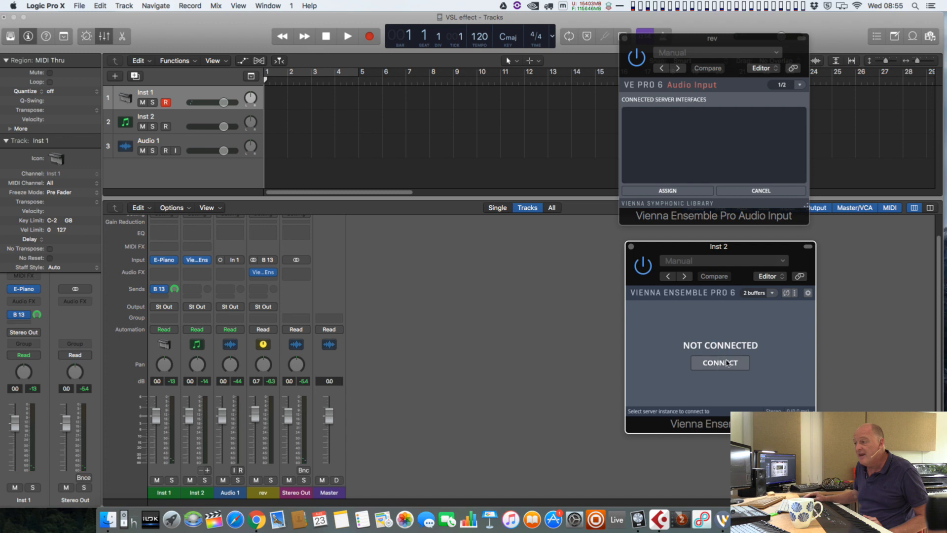
{"action": "left_click", "coordinate": [719, 363]}
{"action": "double_click", "coordinate": [664, 335]}
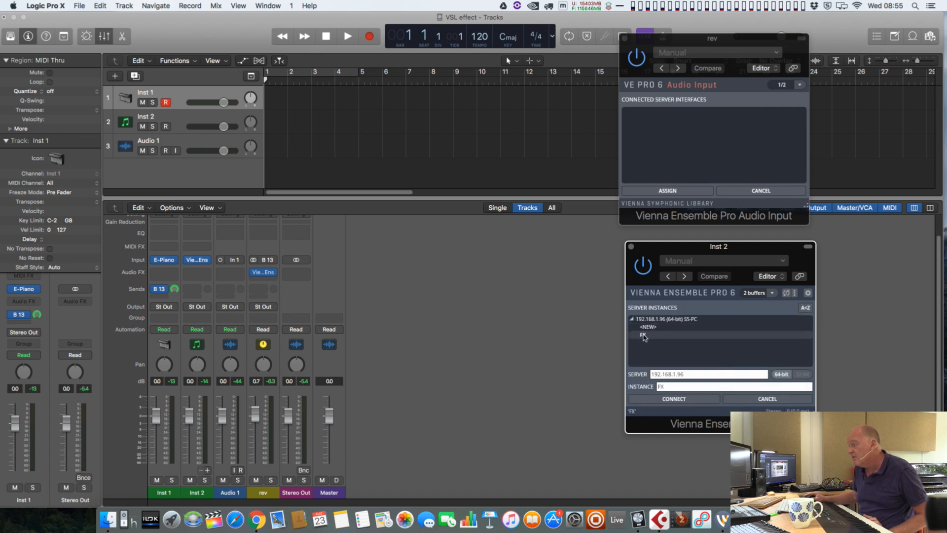
- Look through the rev channel's Audio Units effect choices for the Vienna Ensemble Pro Audio Input plug-in
{"action": "mouse_move", "coordinate": [256, 275]}
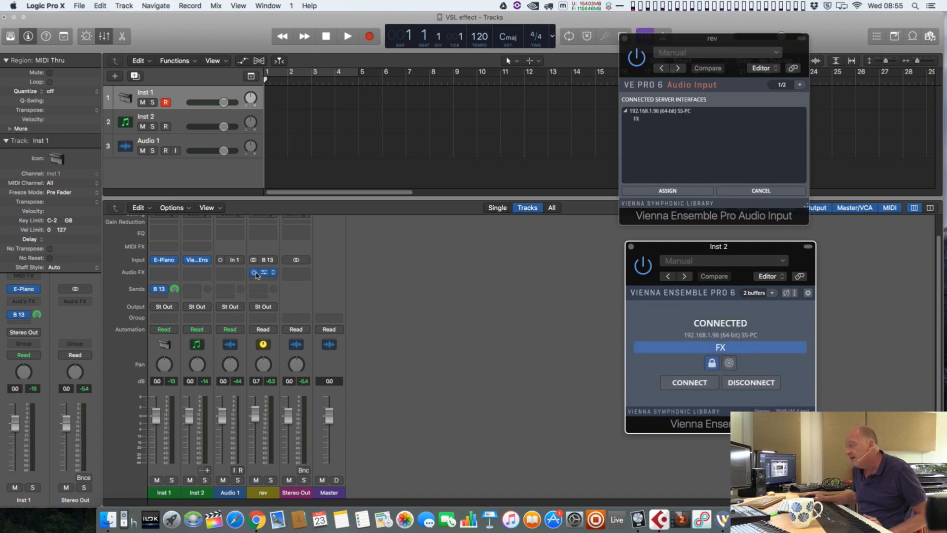
{"action": "mouse_move", "coordinate": [161, 291]}
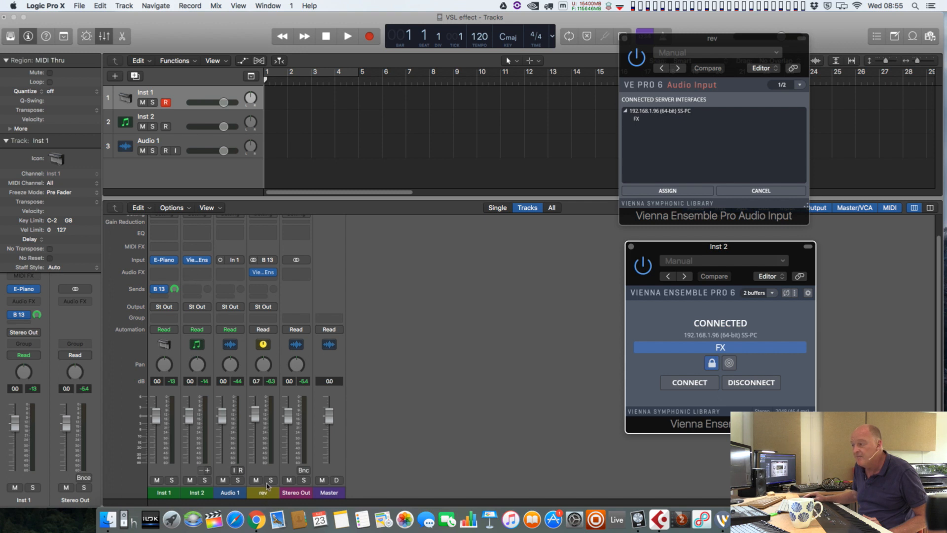
{"action": "left_click", "coordinate": [273, 275]}
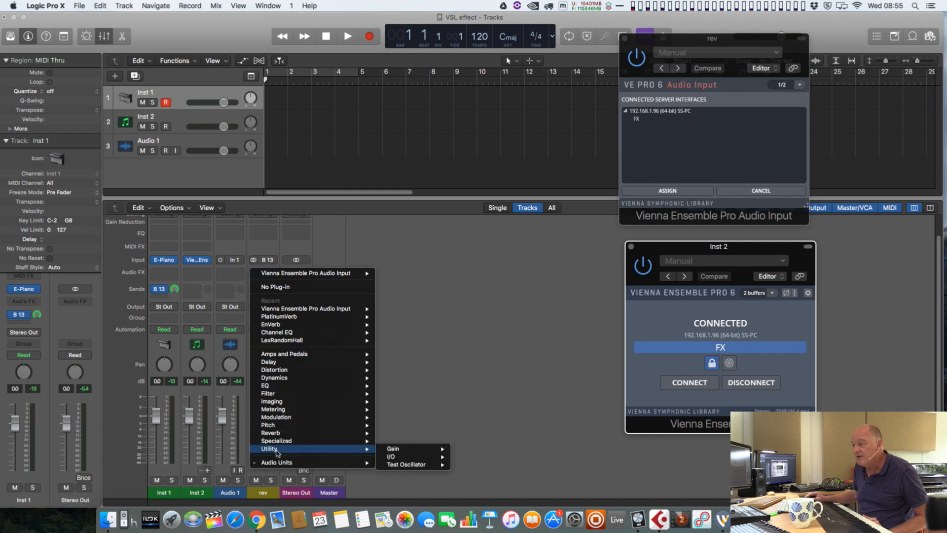
{"action": "mouse_move", "coordinate": [277, 462]}
{"action": "mouse_move", "coordinate": [412, 483]}
{"action": "mouse_move", "coordinate": [513, 483]}
{"action": "left_click", "coordinate": [608, 483]}
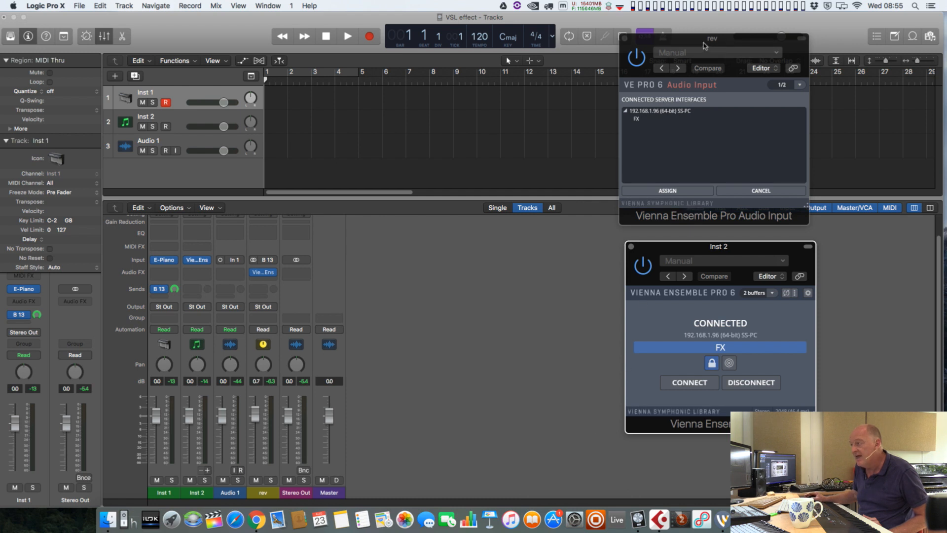
- Assign the rev channel's Vienna Ensemble Pro Audio Input to the FX instance on server 192.168.1.96
{"action": "left_click", "coordinate": [654, 117]}
{"action": "left_click", "coordinate": [645, 120]}
{"action": "left_click", "coordinate": [666, 190]}
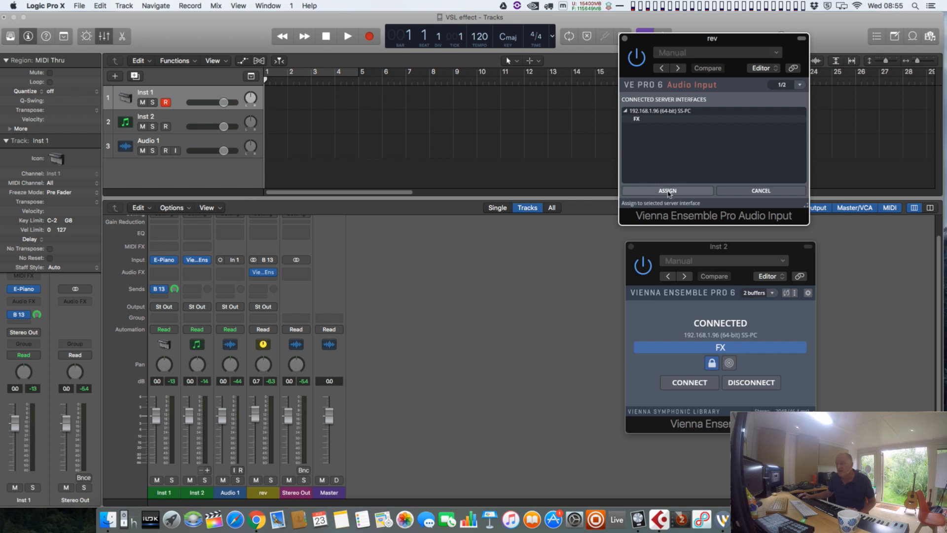
{"action": "left_click", "coordinate": [667, 191]}
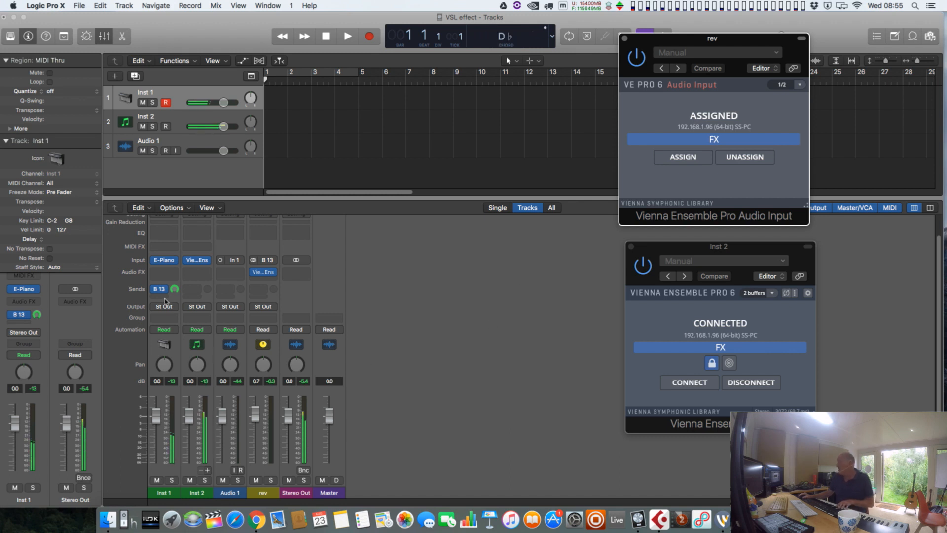
- Adjust the Bus 13 send level on the Inst 1 channel to about -12.2 dB
{"action": "left_click", "coordinate": [168, 347]}
{"action": "left_click_drag", "start_coordinate": [170, 377], "coordinate": [168, 367]}
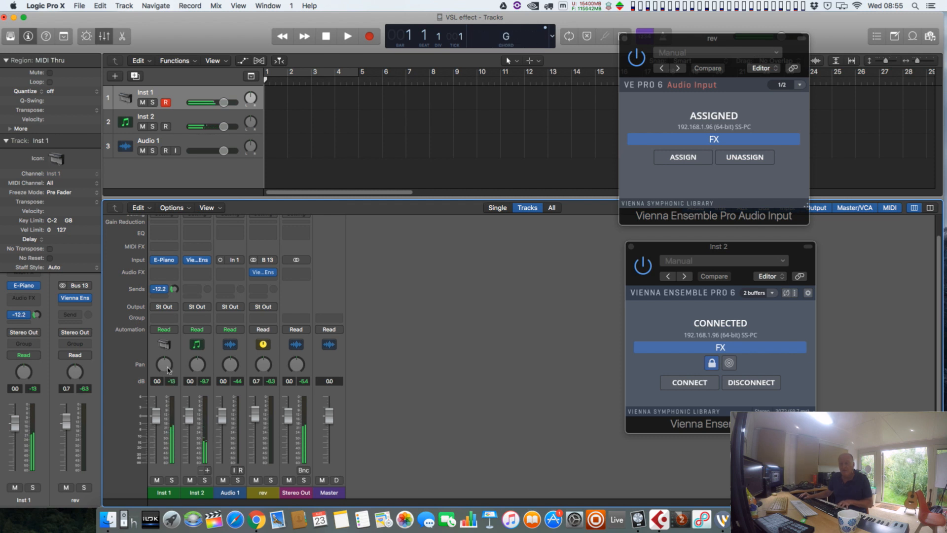